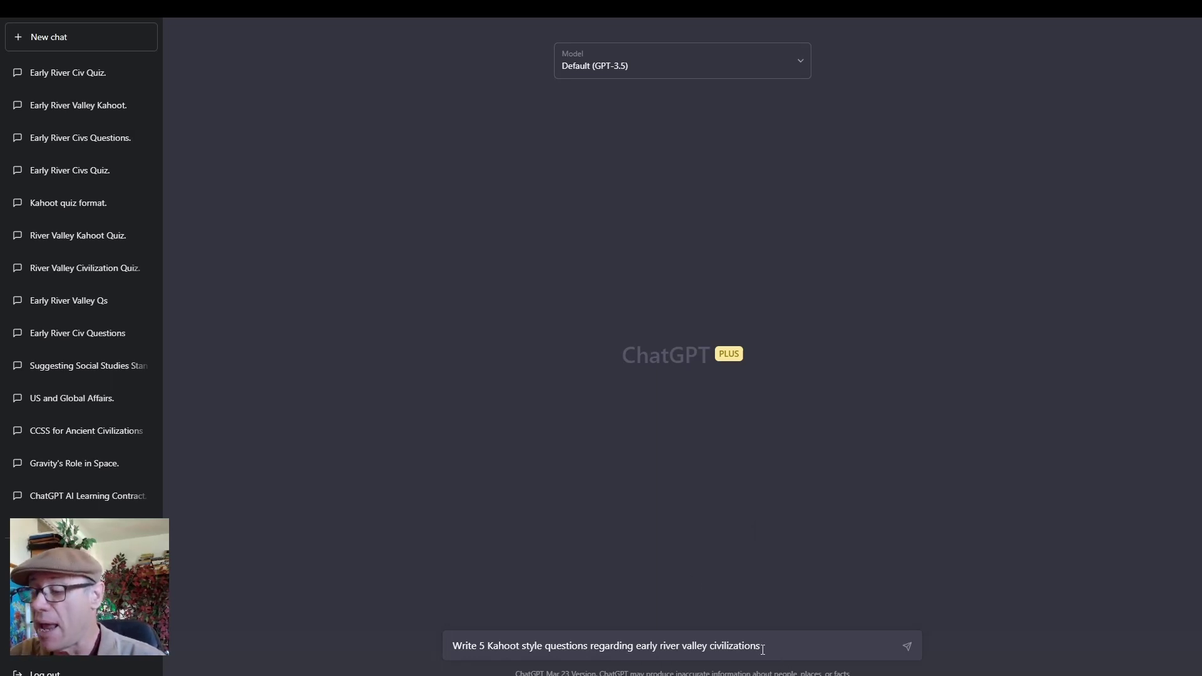
Send the prompt asking ChatGPT for five early river valley civilization multiple-choice questions with answers
drag(762, 649, 451, 649)
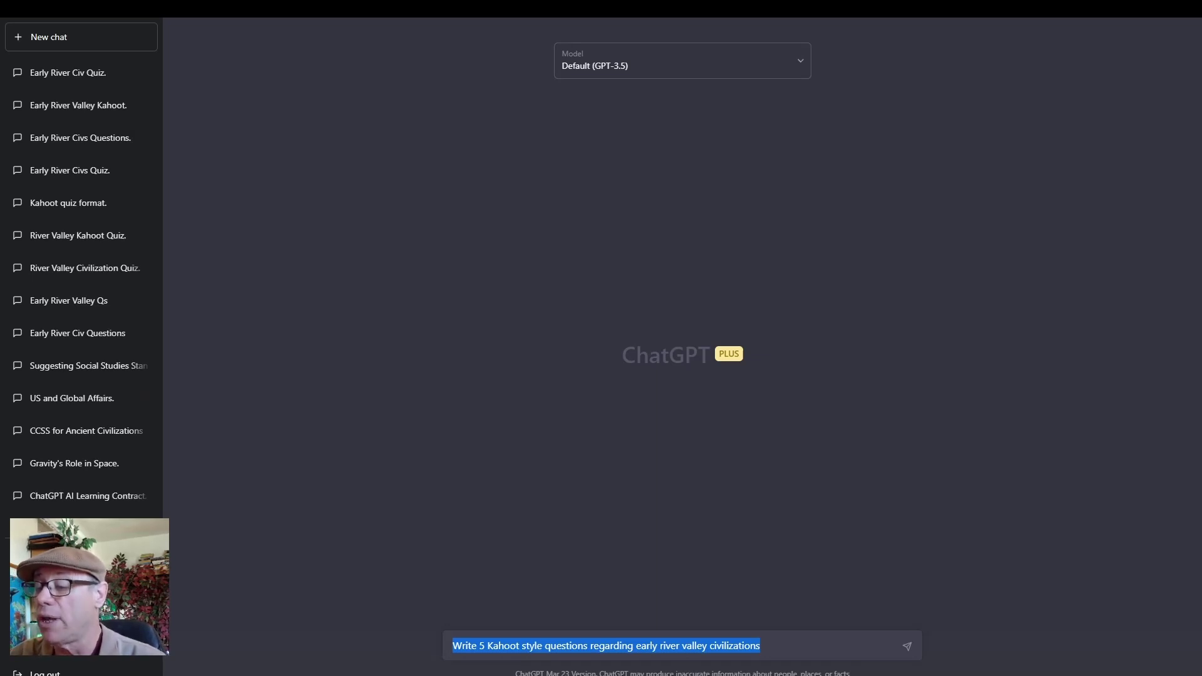
click(908, 646)
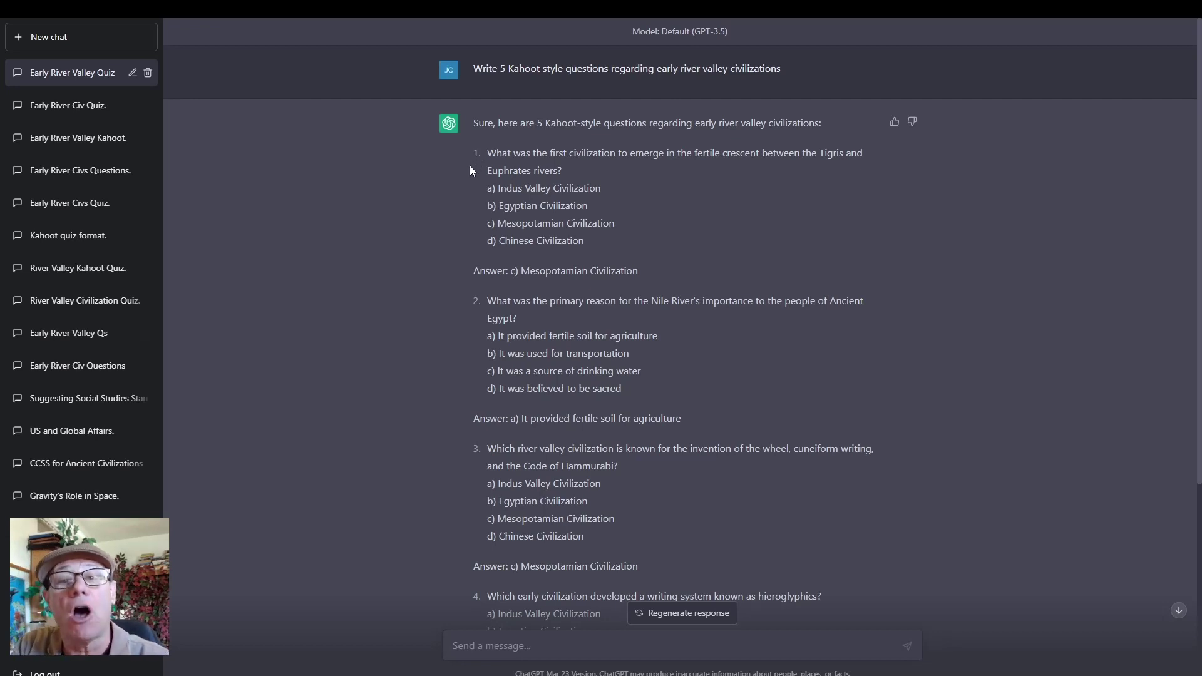
mouse_move(269, 18)
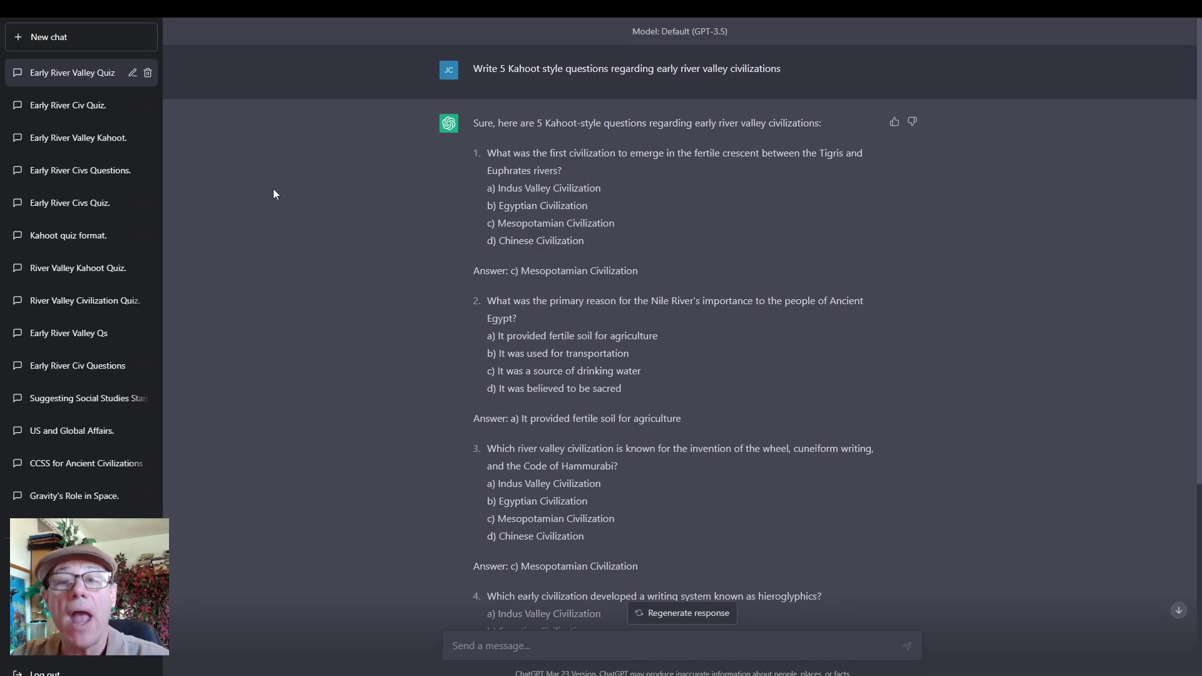
Leave fullscreen, start a blank new kahoot without a template, and show the question-type choices
key(F11)
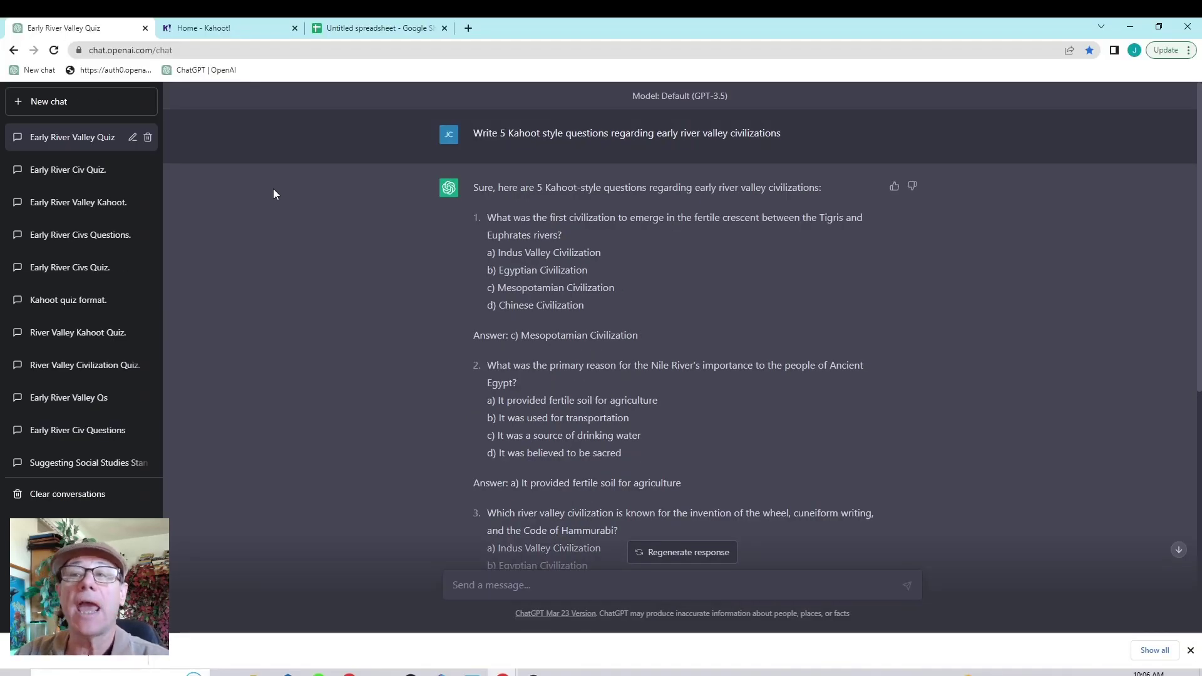
click(262, 30)
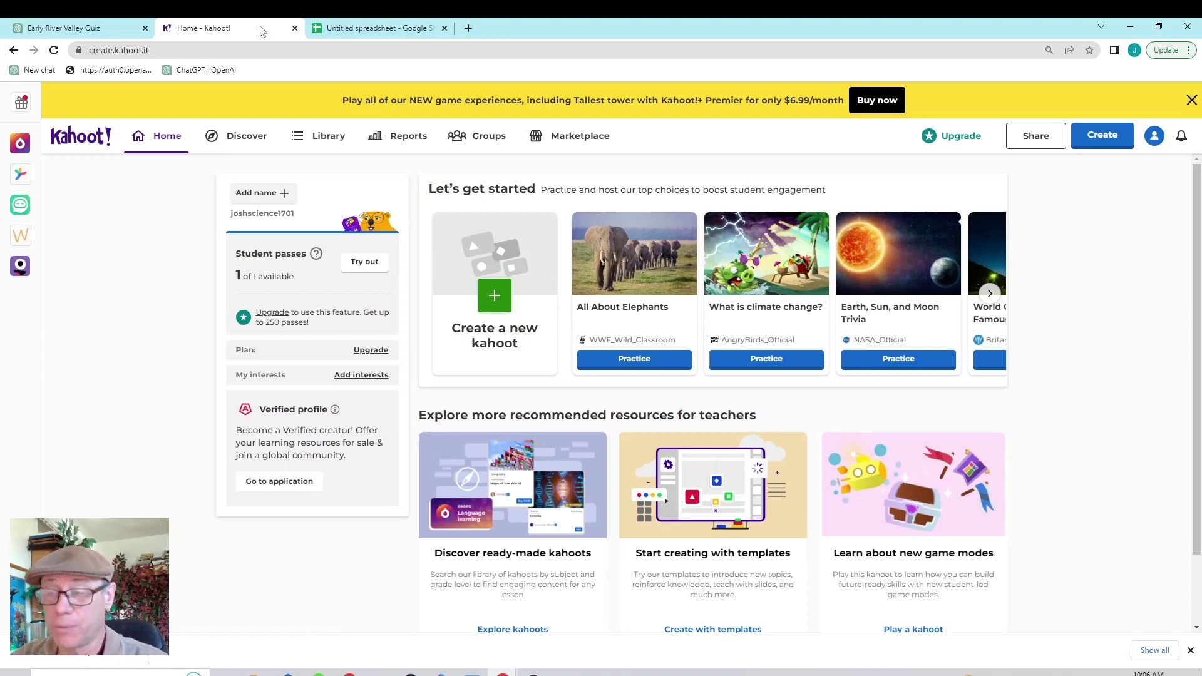
click(495, 296)
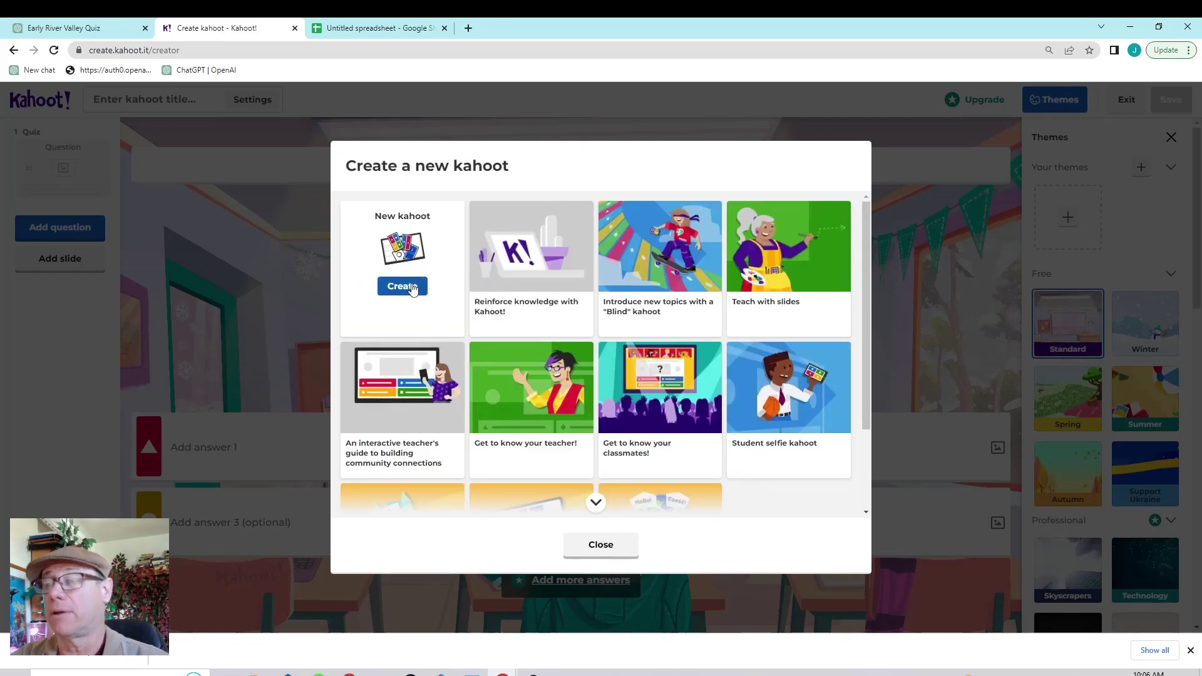
click(407, 285)
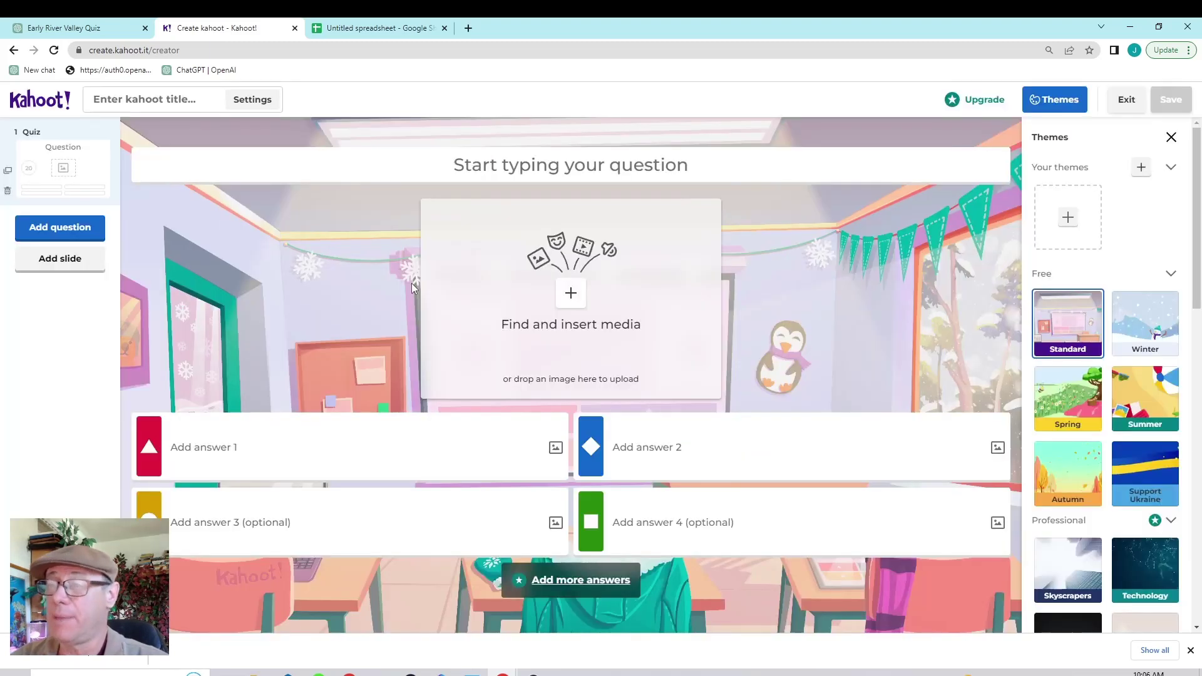
click(59, 229)
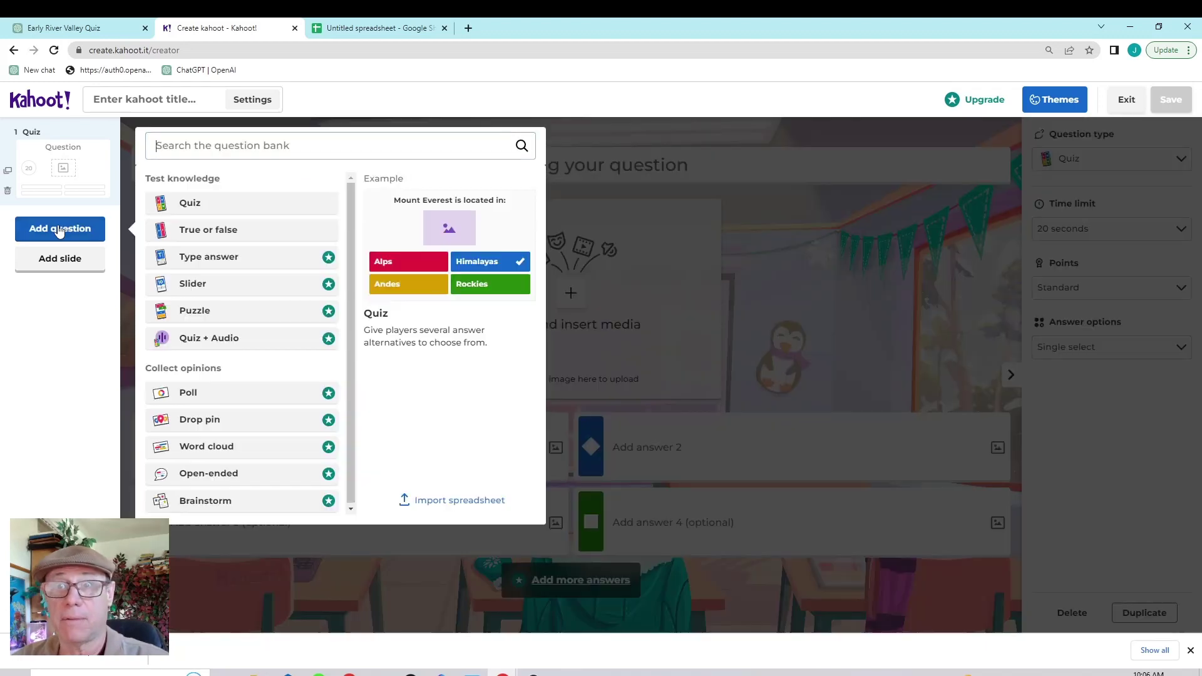
Download Kahoot's quiz spreadsheet template from the Import spreadsheet dialog, then close the dialog
click(437, 503)
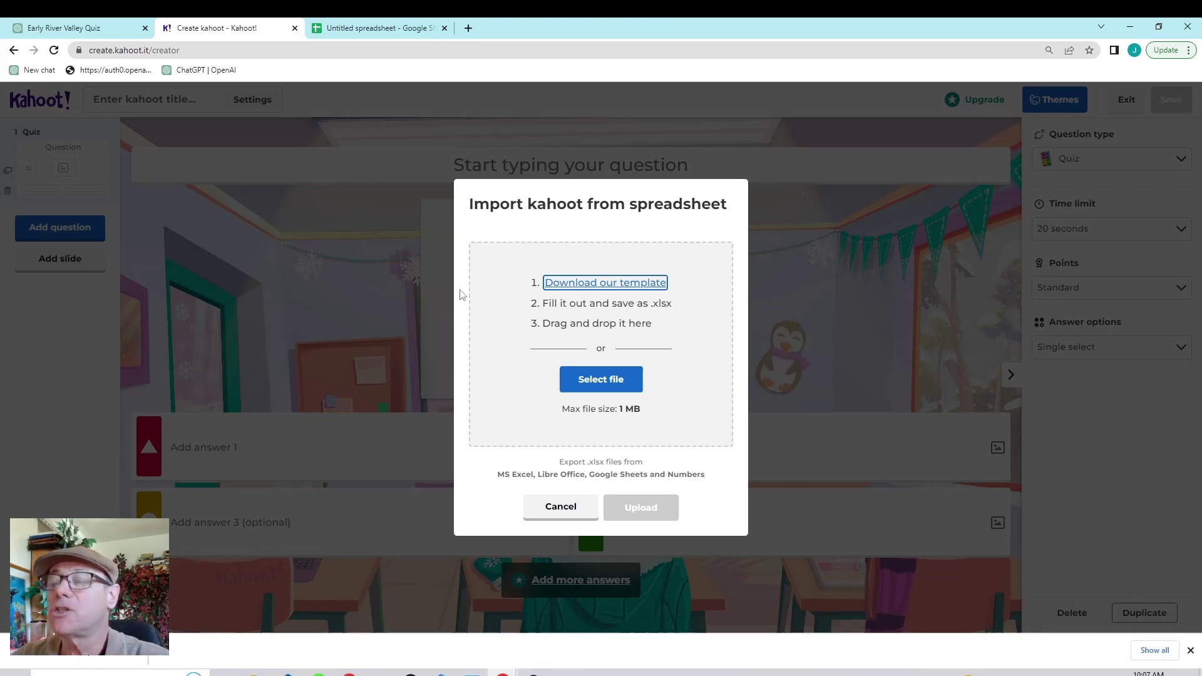
click(619, 285)
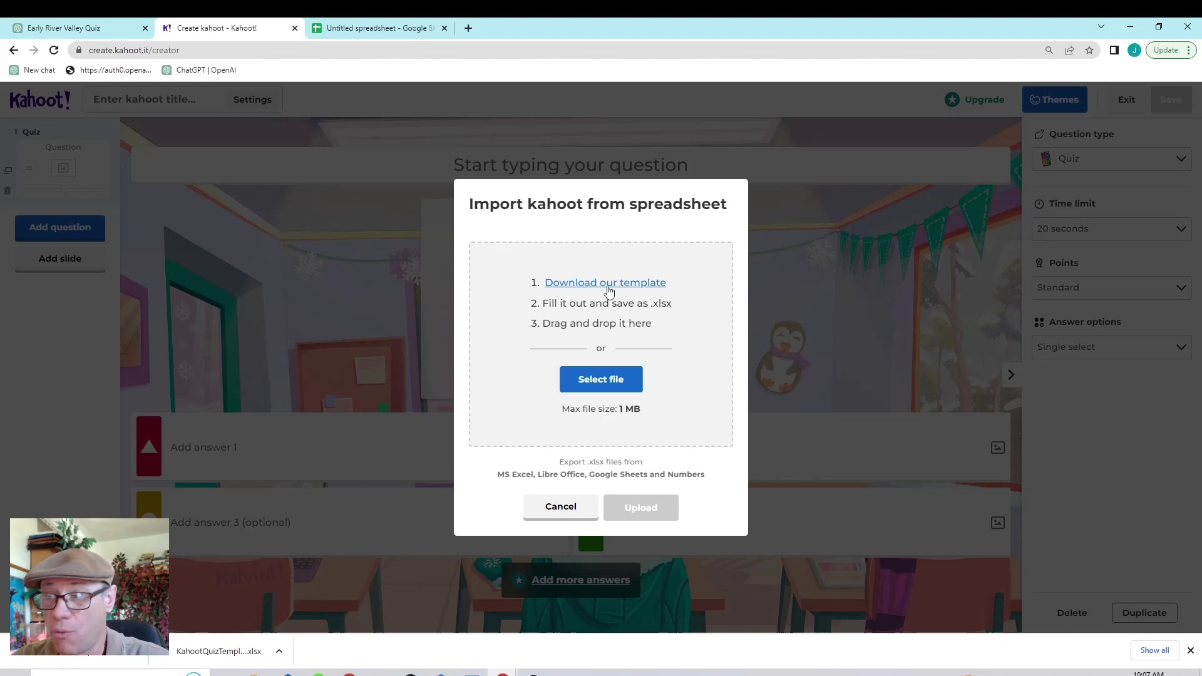
click(607, 285)
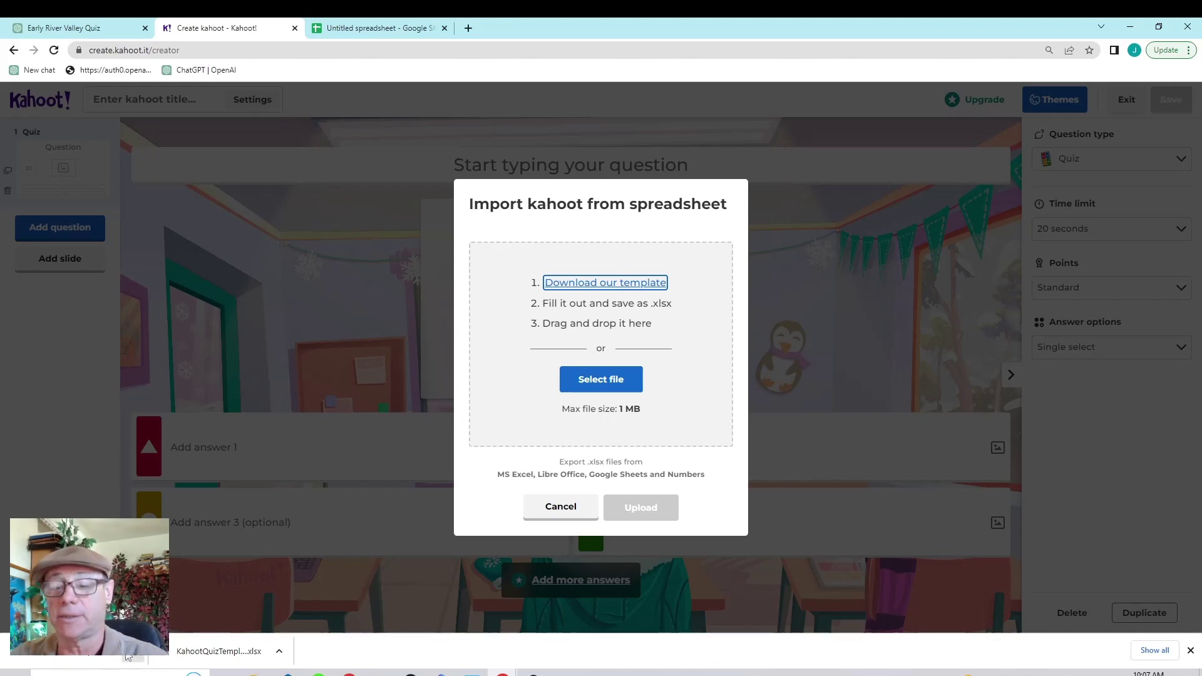
key(Escape)
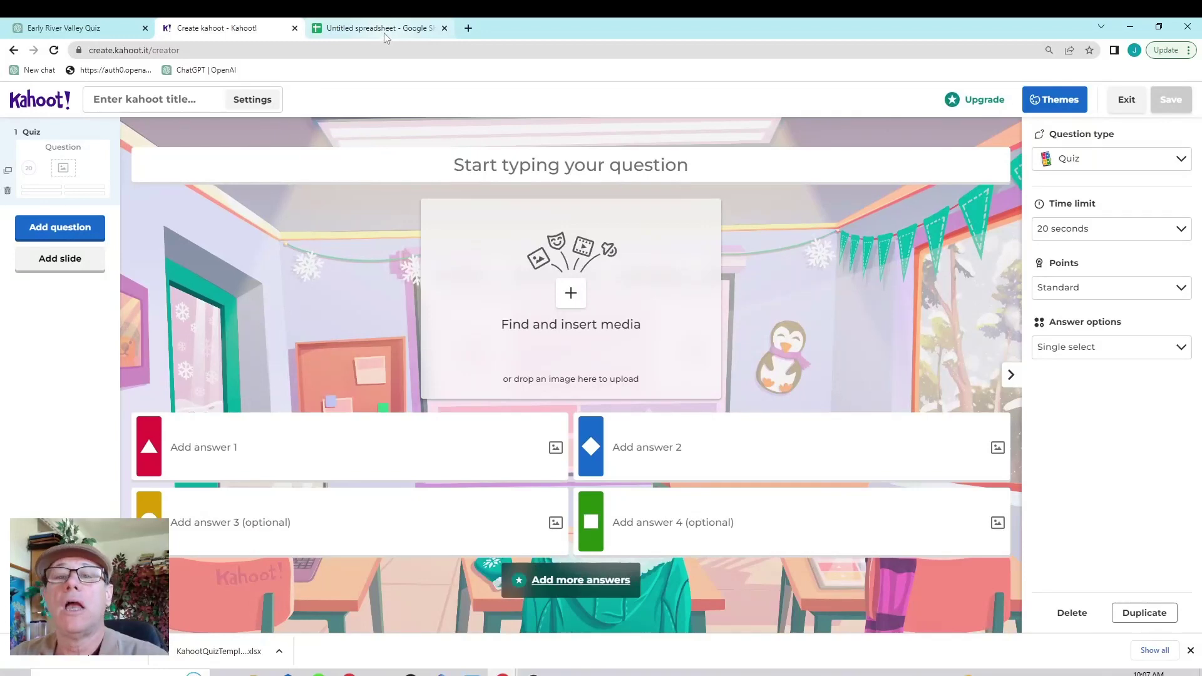
Upload KahootQuizTemplate.xlsx into the untitled Google spreadsheet, replacing its contents
click(384, 31)
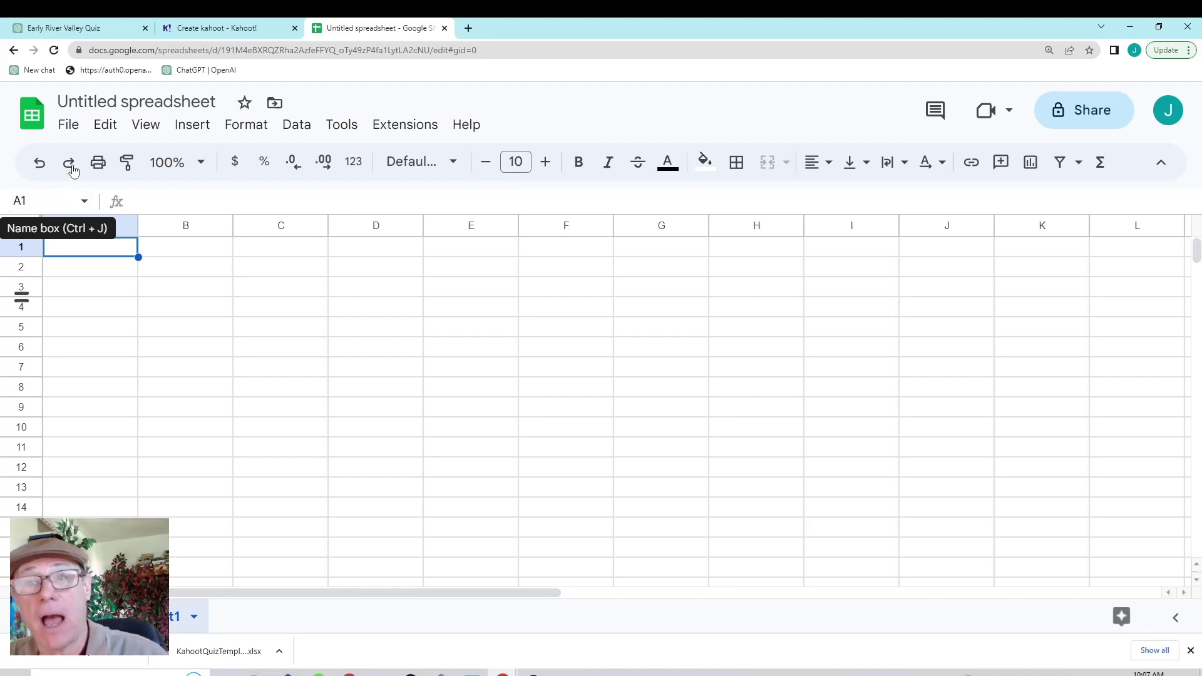
click(70, 126)
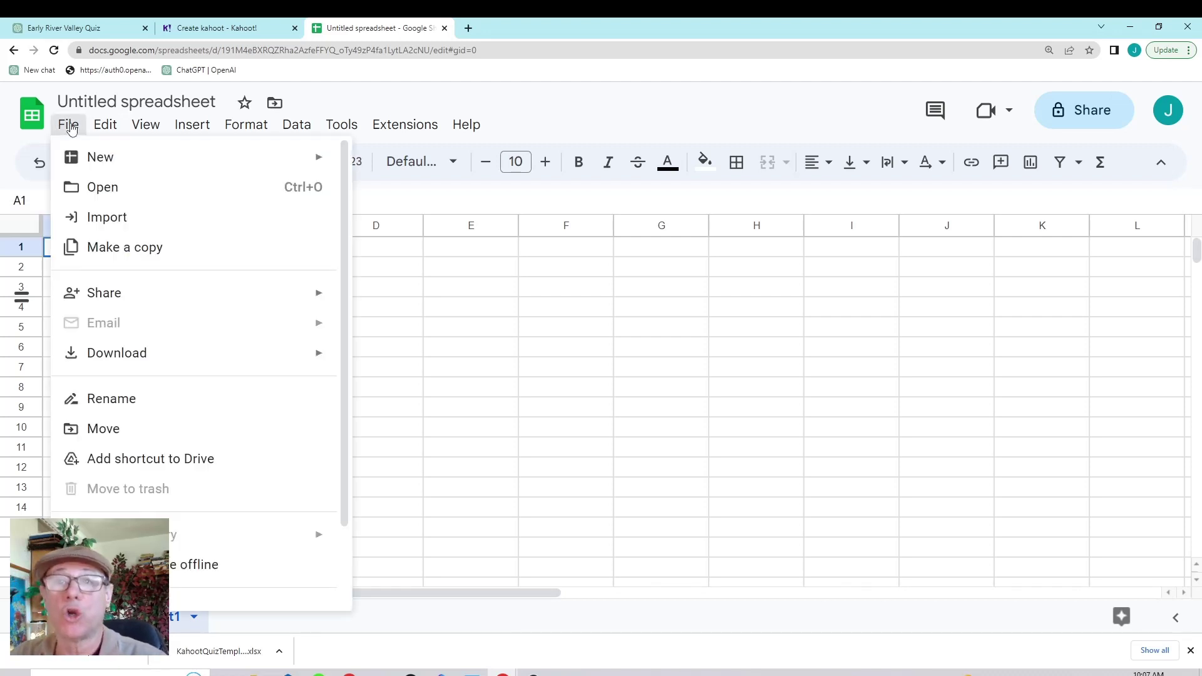
click(97, 217)
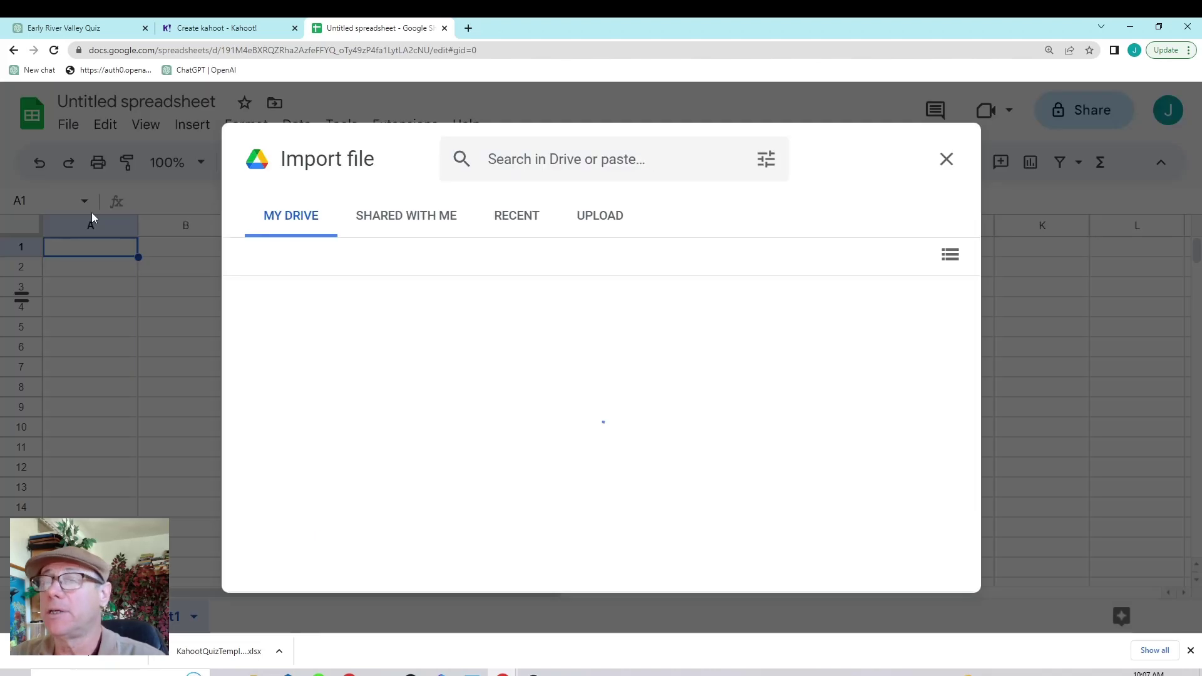
click(594, 221)
click(582, 487)
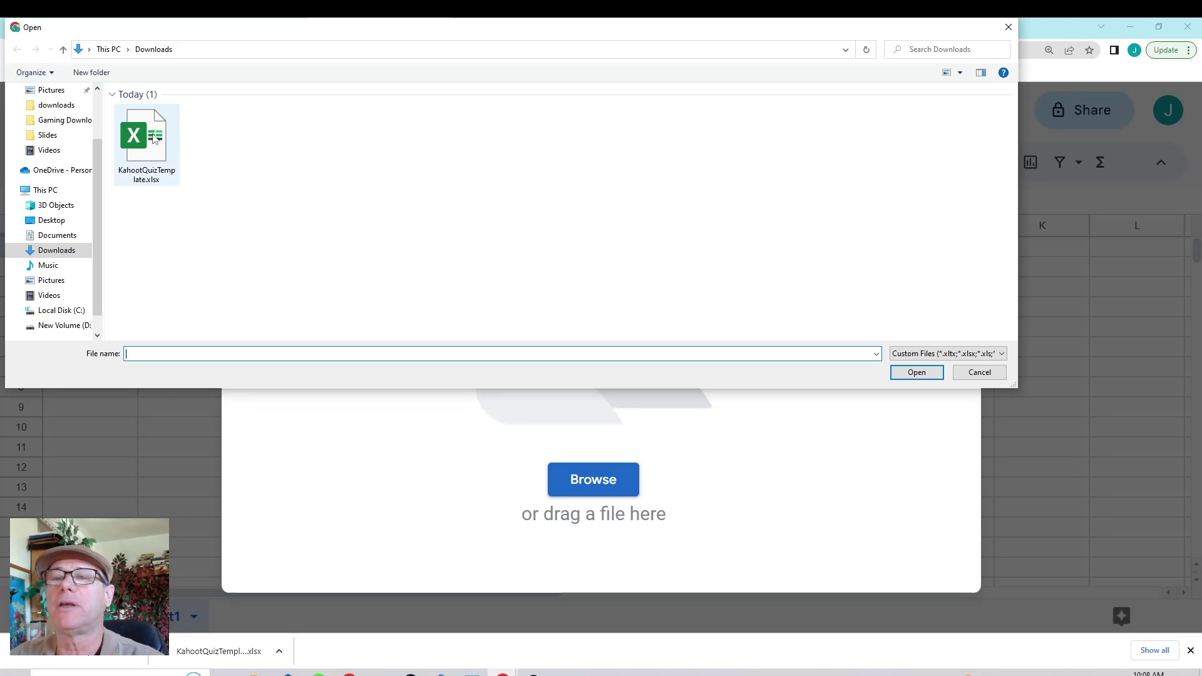
click(154, 139)
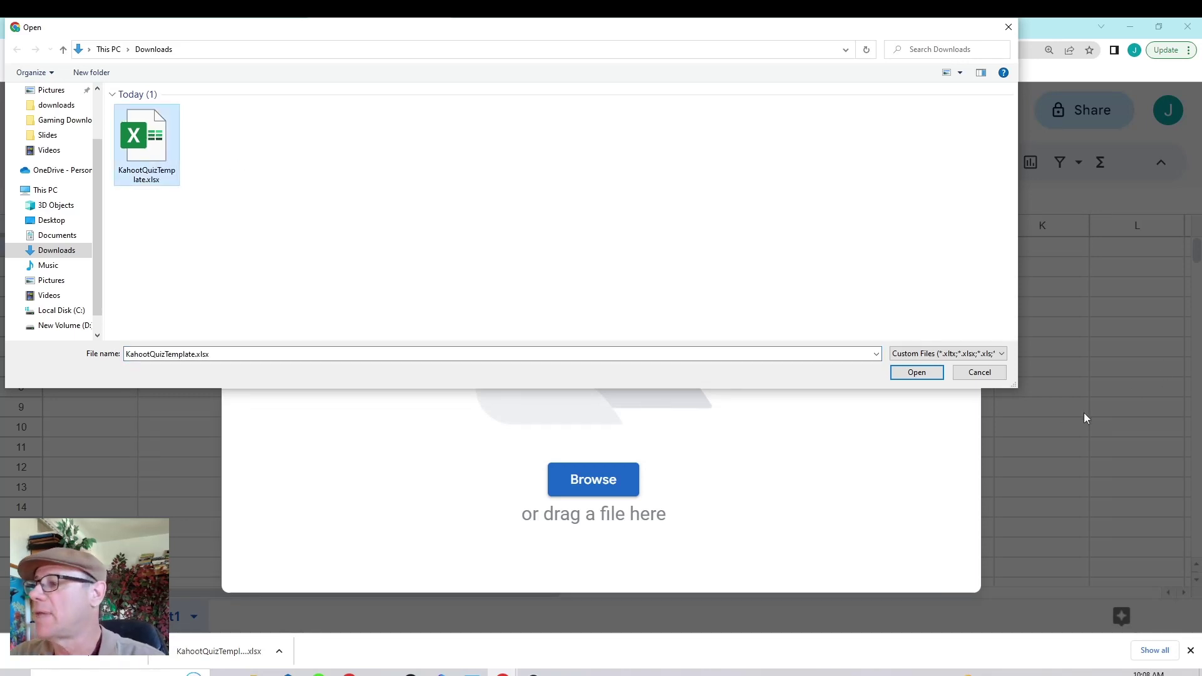
click(915, 373)
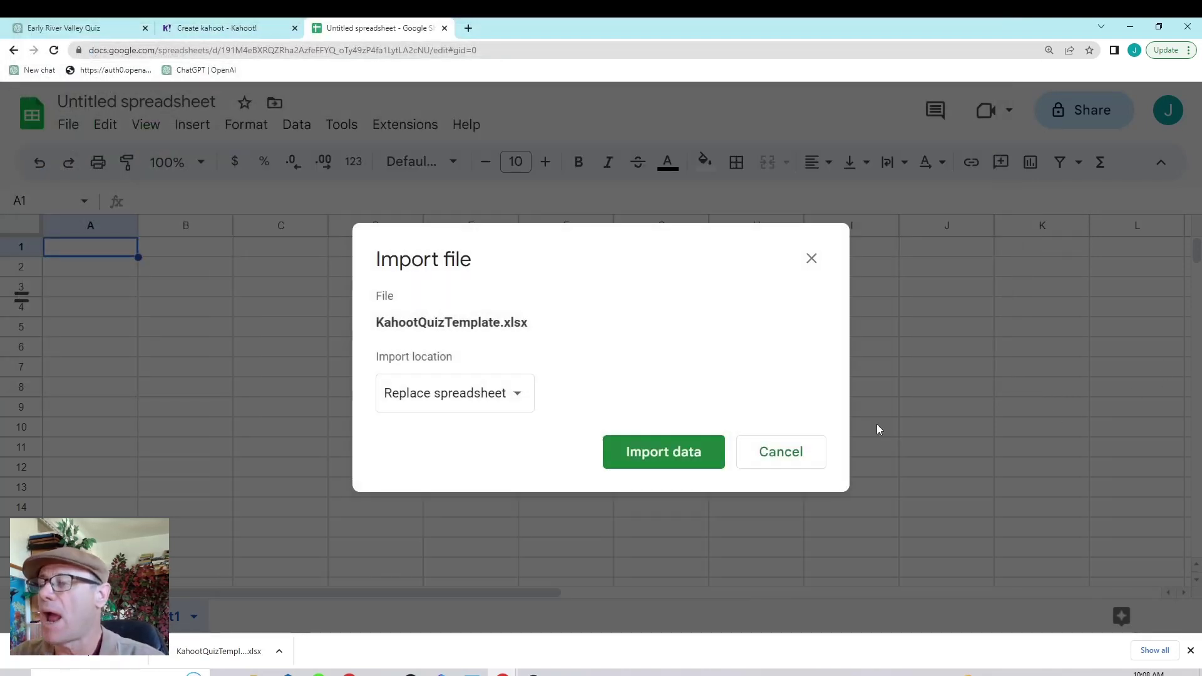
click(645, 461)
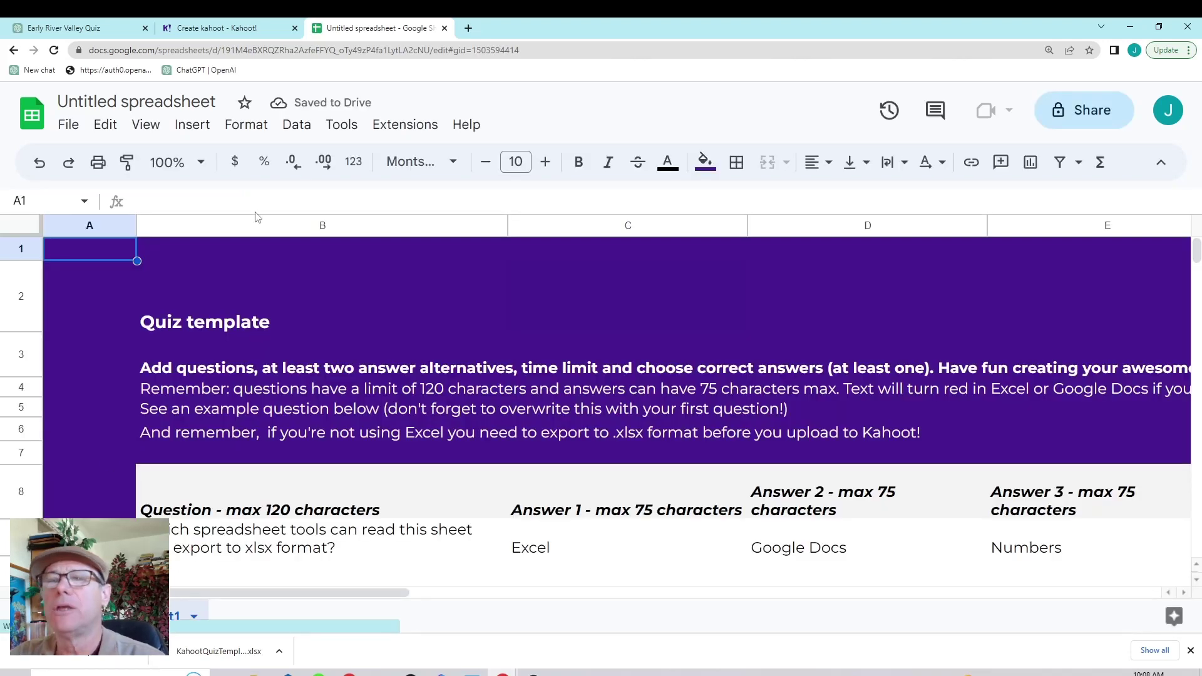
Zoom the sheet to 50% and go across the row 8 headers from Answer 1 to the correct-answer column
click(206, 165)
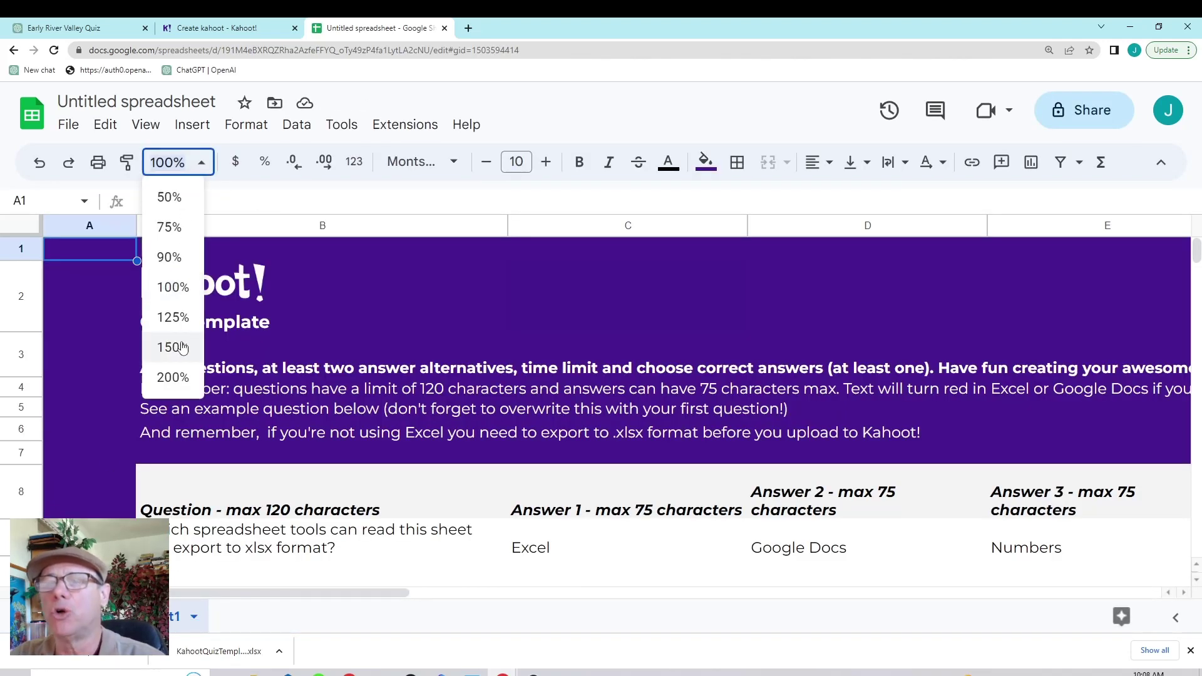
click(170, 197)
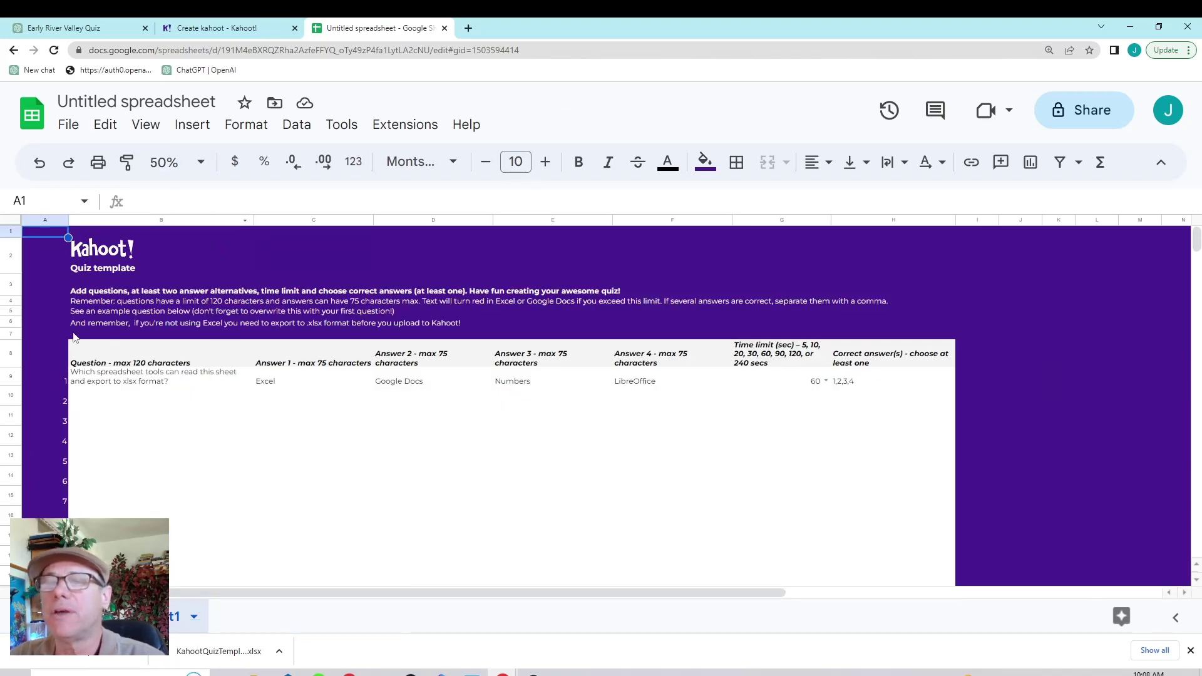
click(273, 366)
click(383, 356)
click(545, 358)
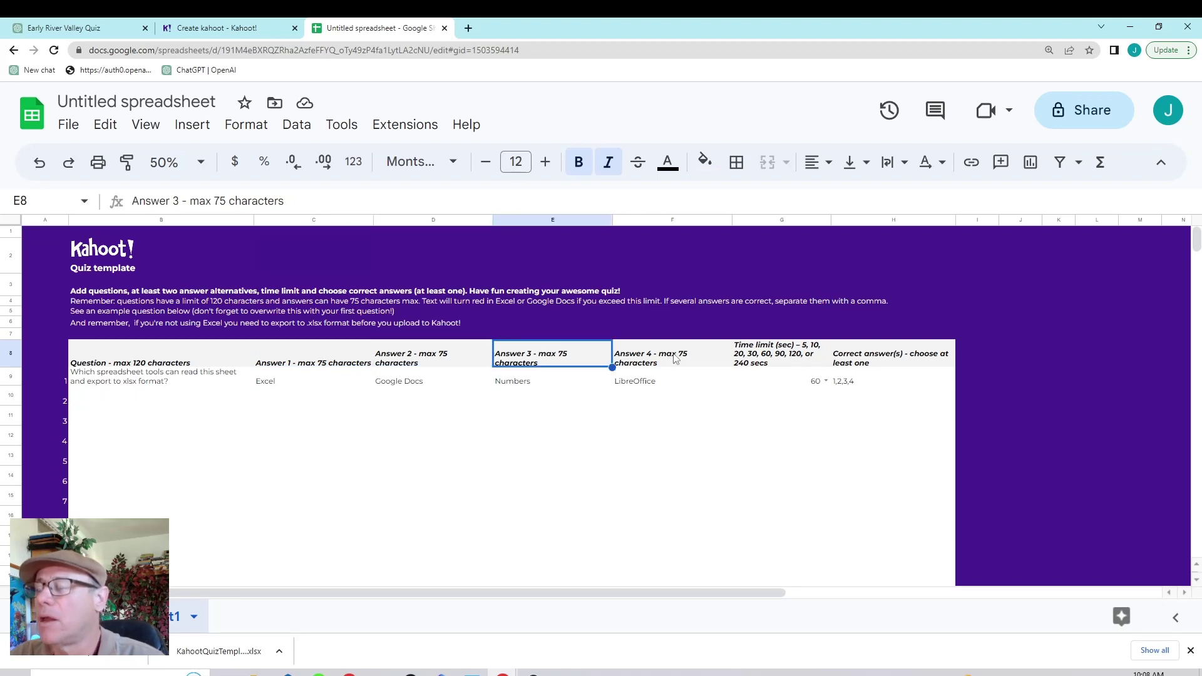
click(675, 359)
click(755, 355)
click(892, 360)
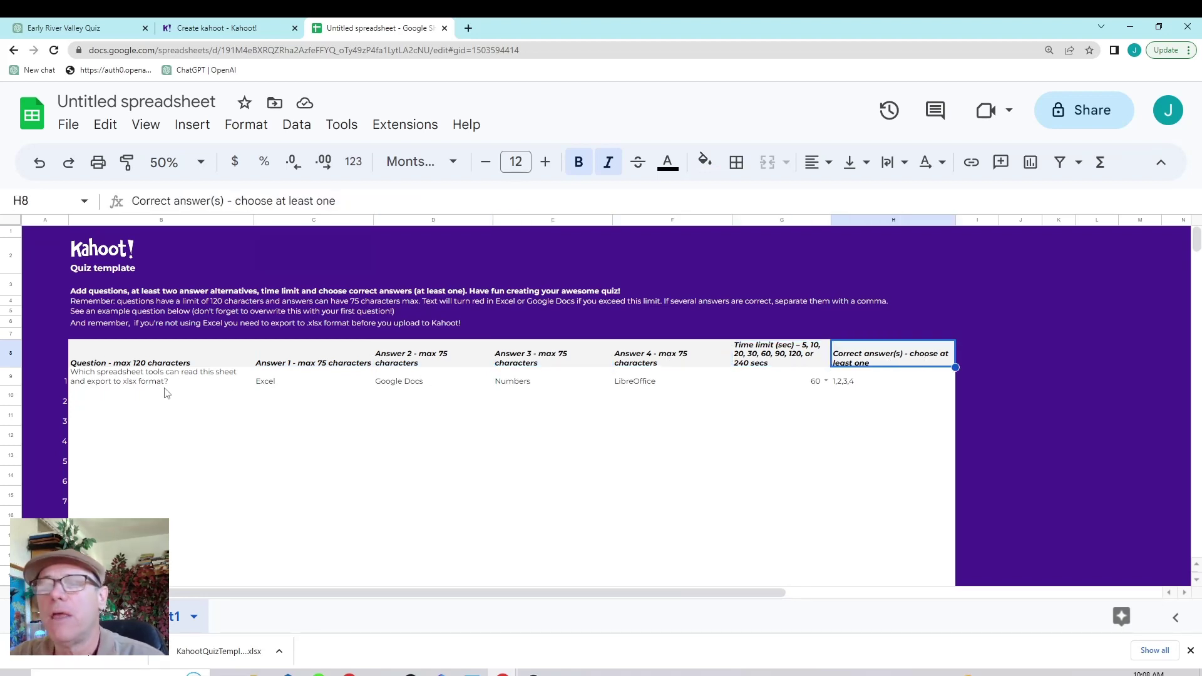
Go across the row 8 headers again from Question B8 to Correct answer H8 and back
click(116, 349)
click(317, 355)
click(418, 355)
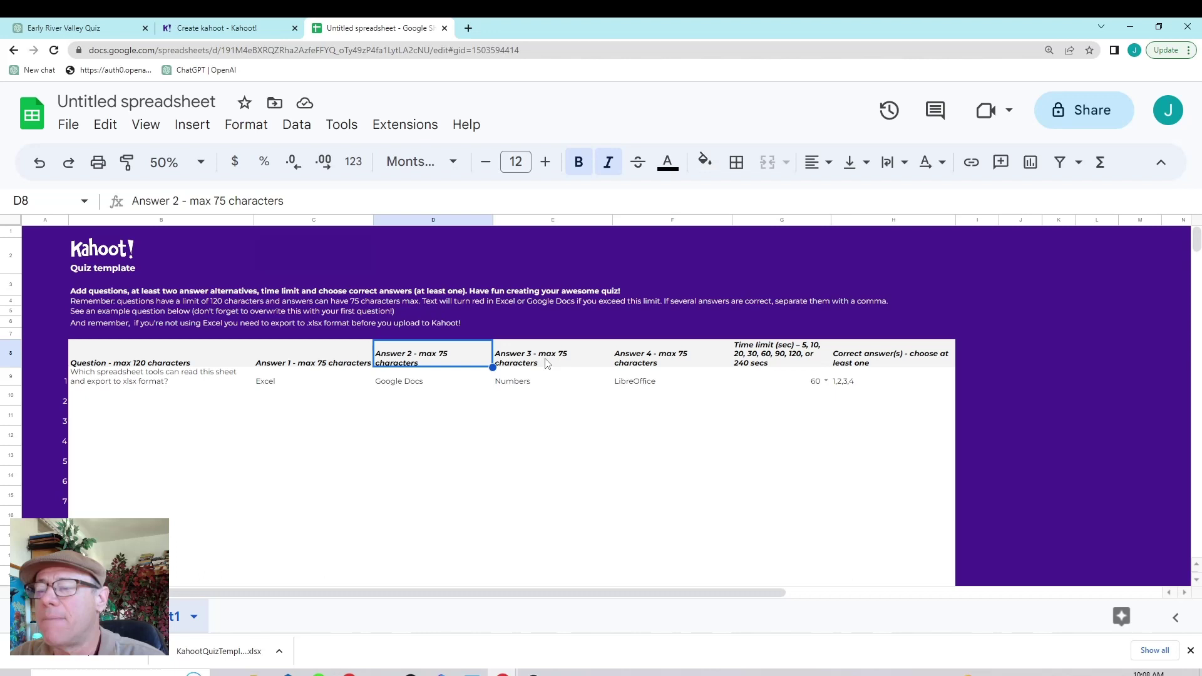
click(523, 361)
click(663, 359)
click(767, 359)
click(874, 356)
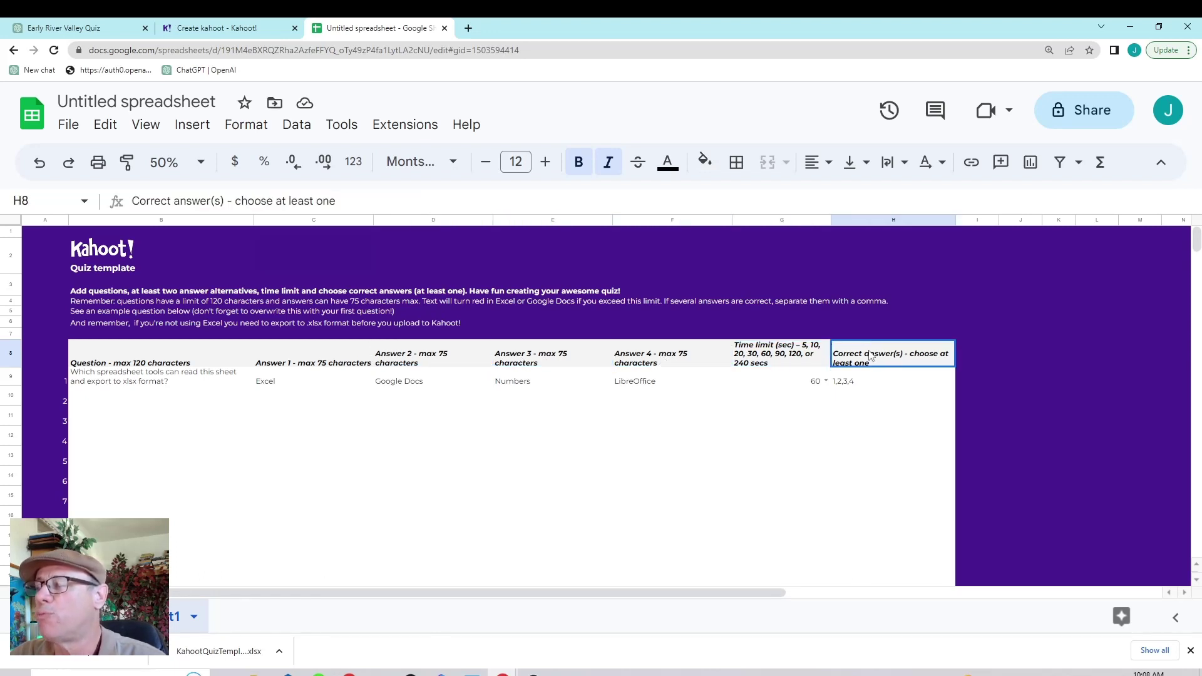
click(687, 358)
click(507, 359)
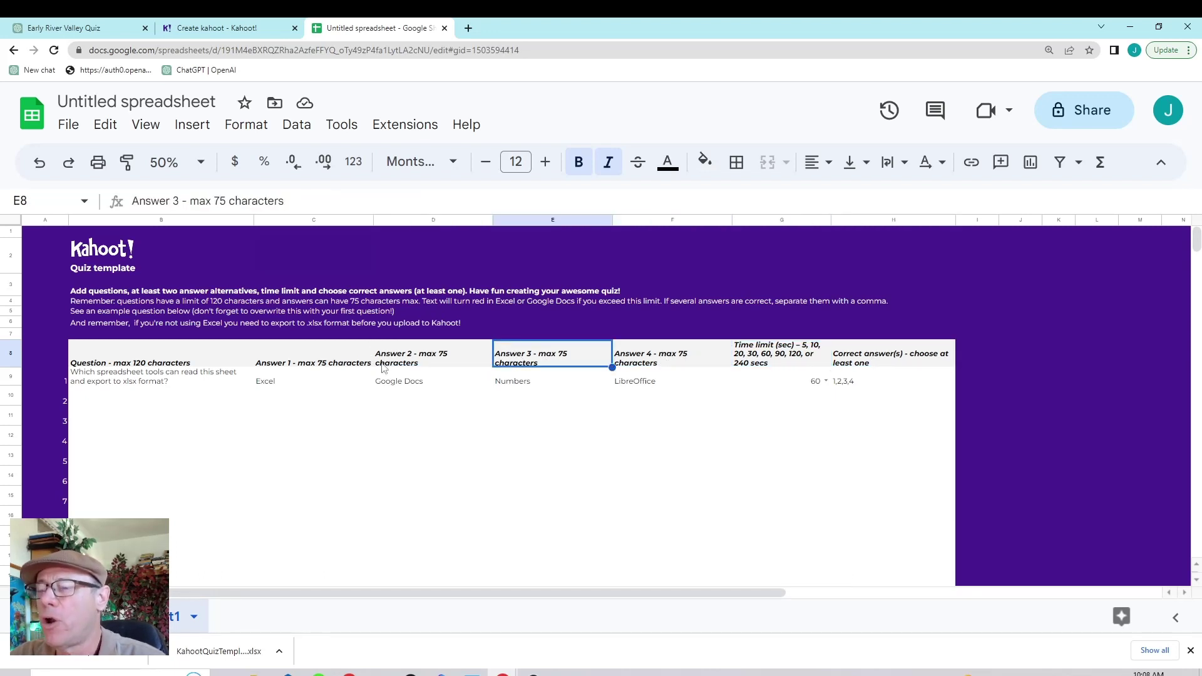
click(96, 358)
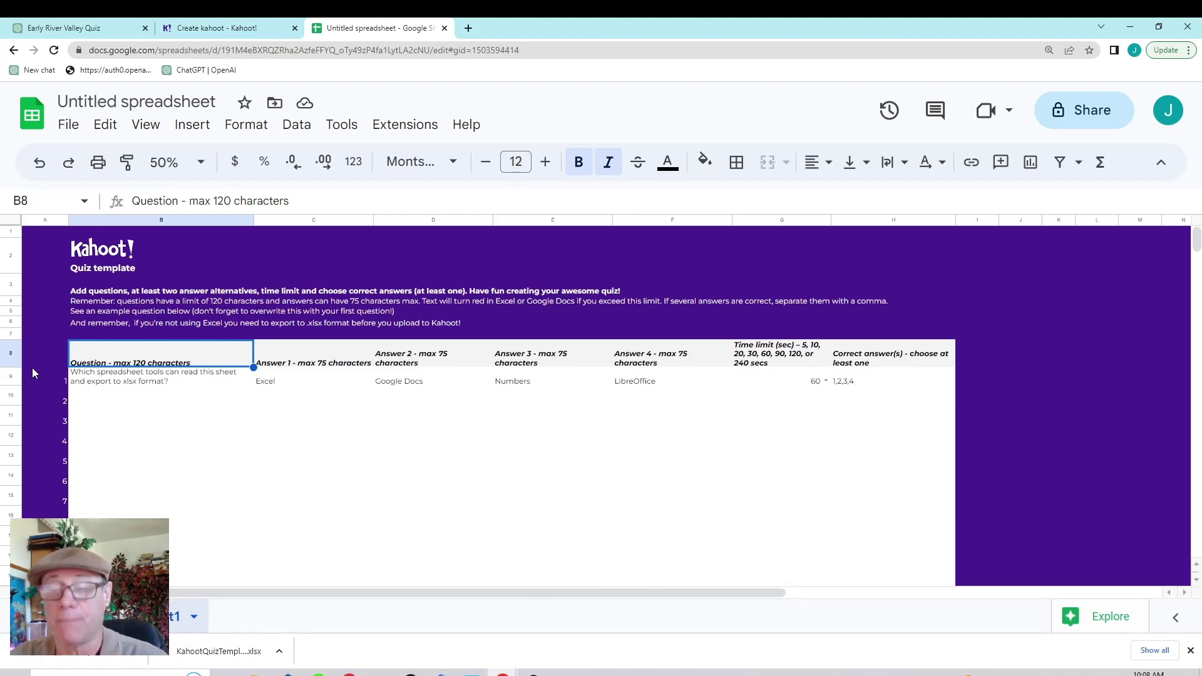
Paste the prepared CSV-format prompt for 5 Kahoot questions into ChatGPT's message box
key(ctrl+1)
scroll(624, 233, down, 7)
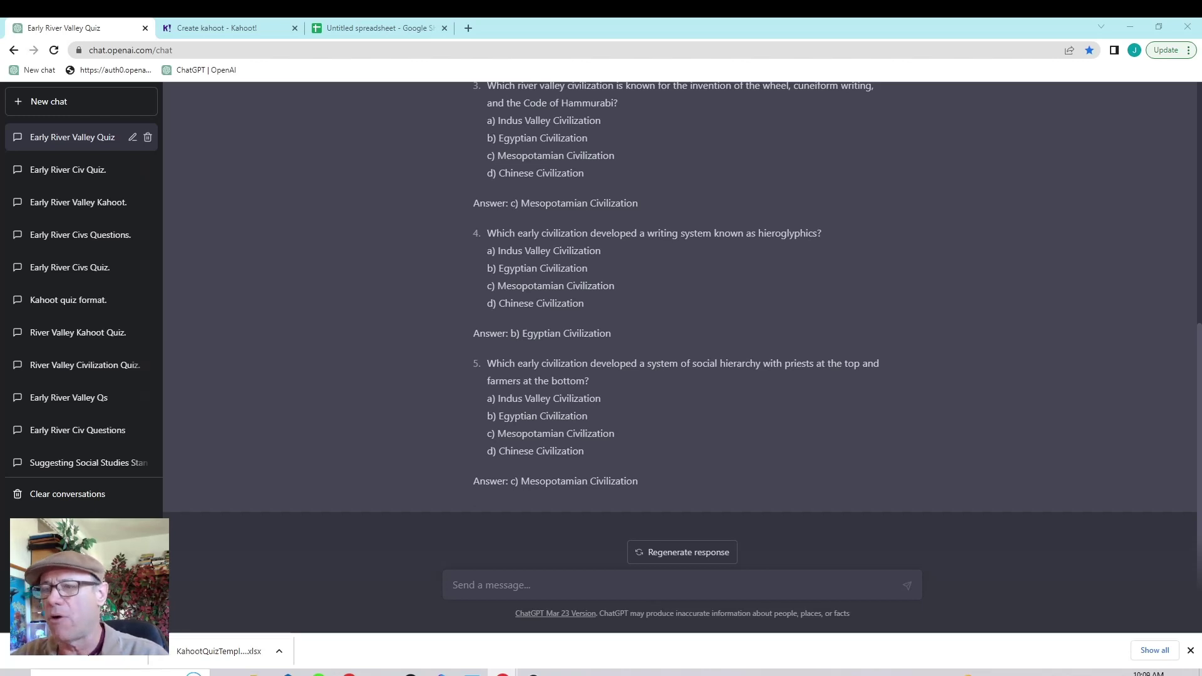
click(469, 579)
right_click(468, 581)
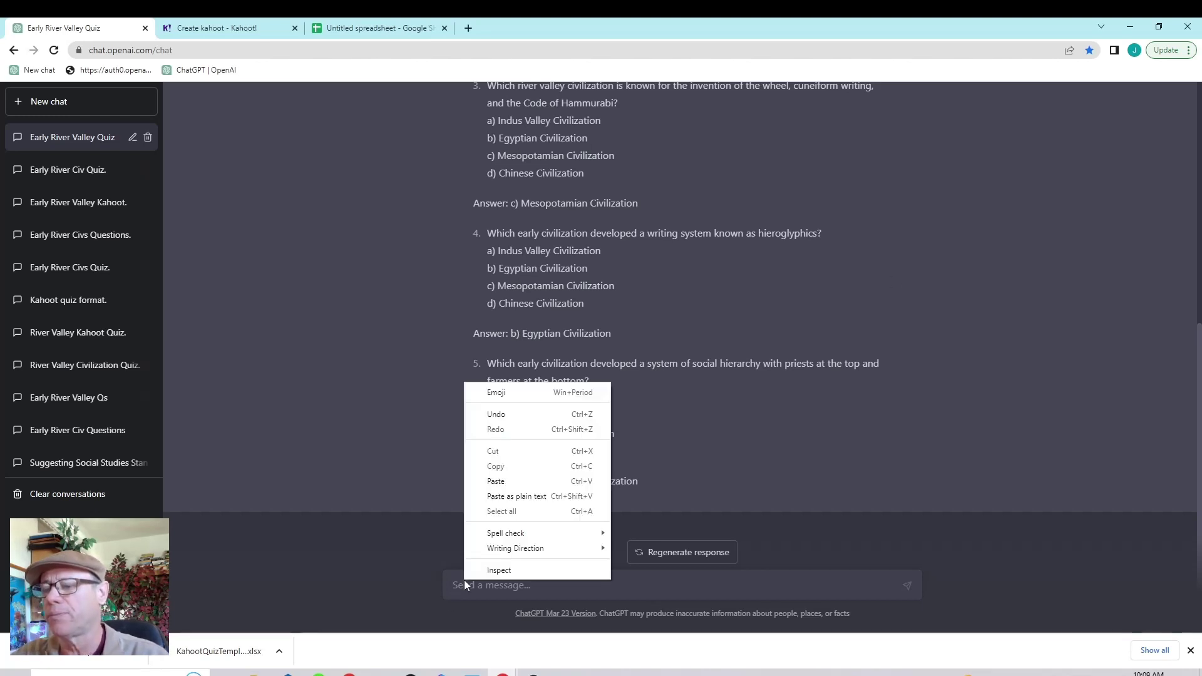
click(543, 481)
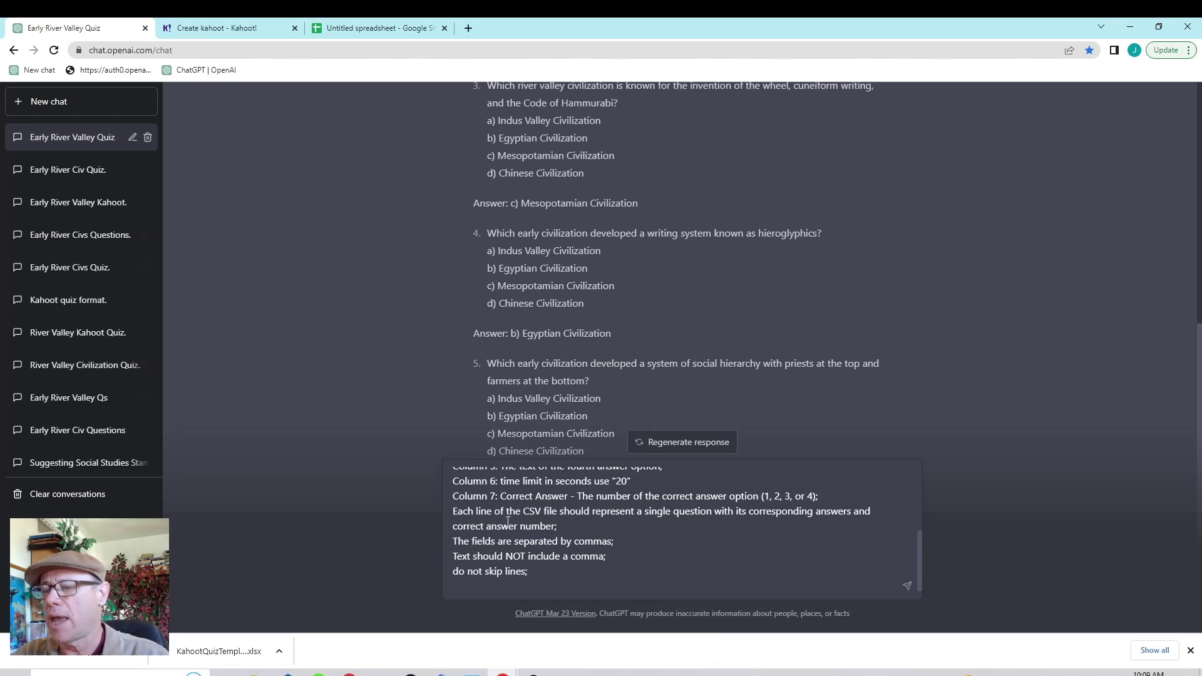
Review the pasted prompt, highlighting the 5-question request and the CSV format line
scroll(502, 521, up, 5)
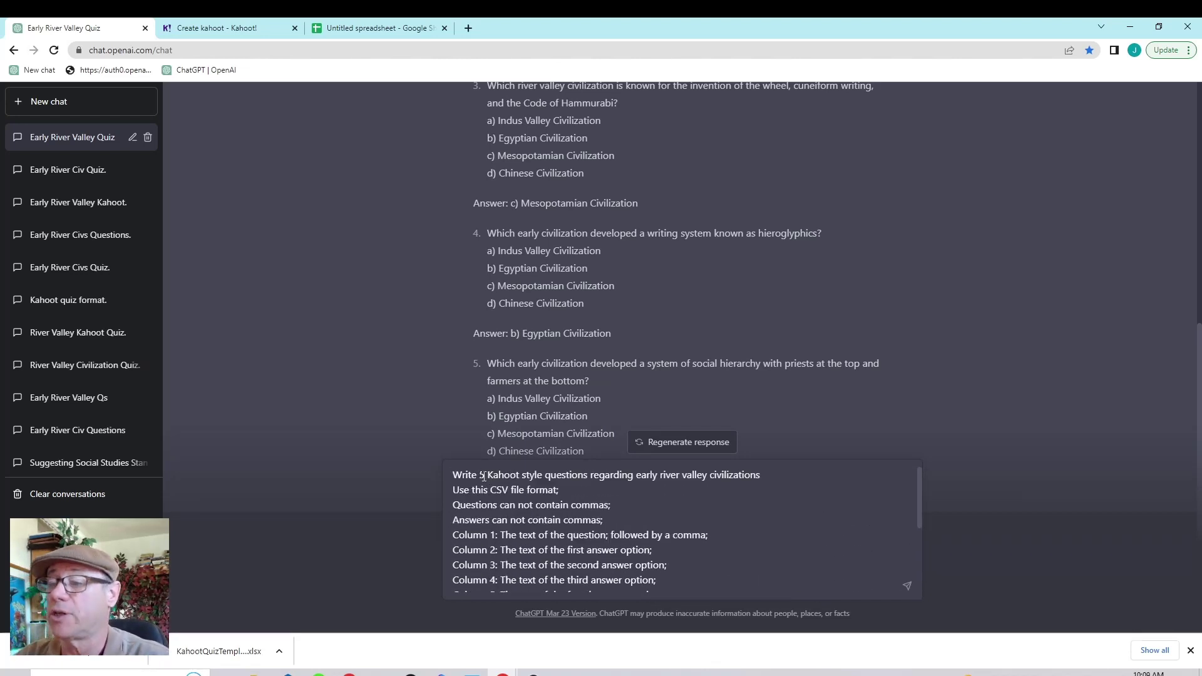
click(767, 474)
drag(767, 474, 443, 476)
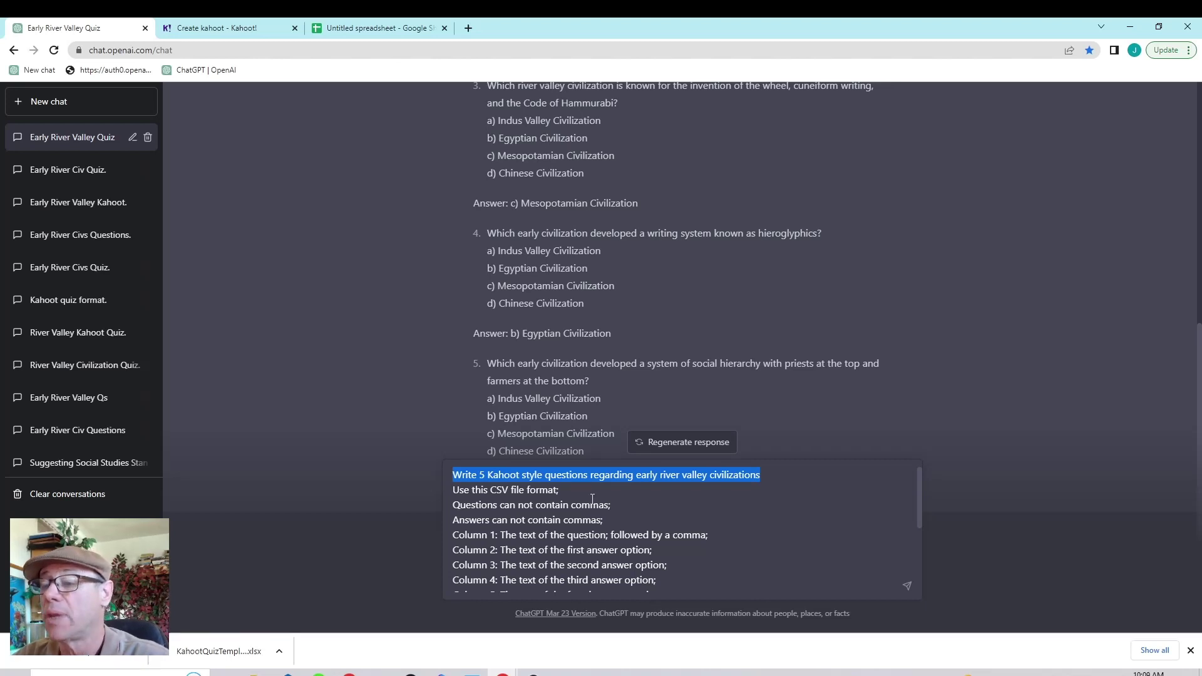
drag(559, 489, 448, 493)
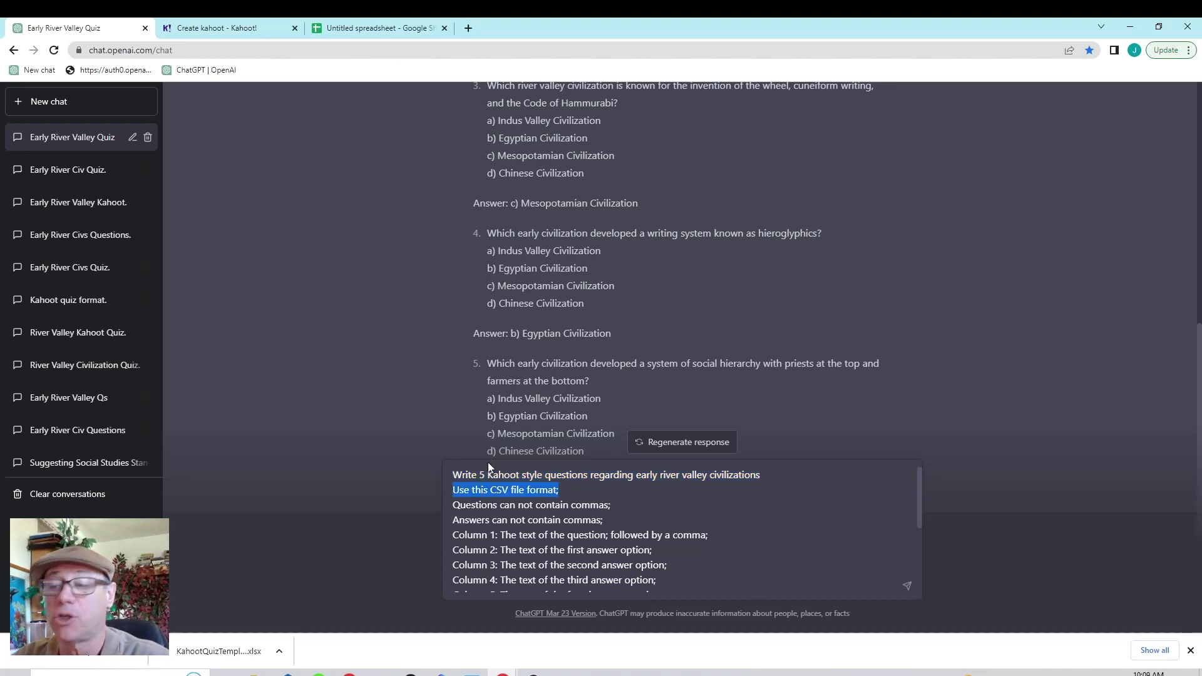
click(542, 541)
scroll(542, 540, down, 2)
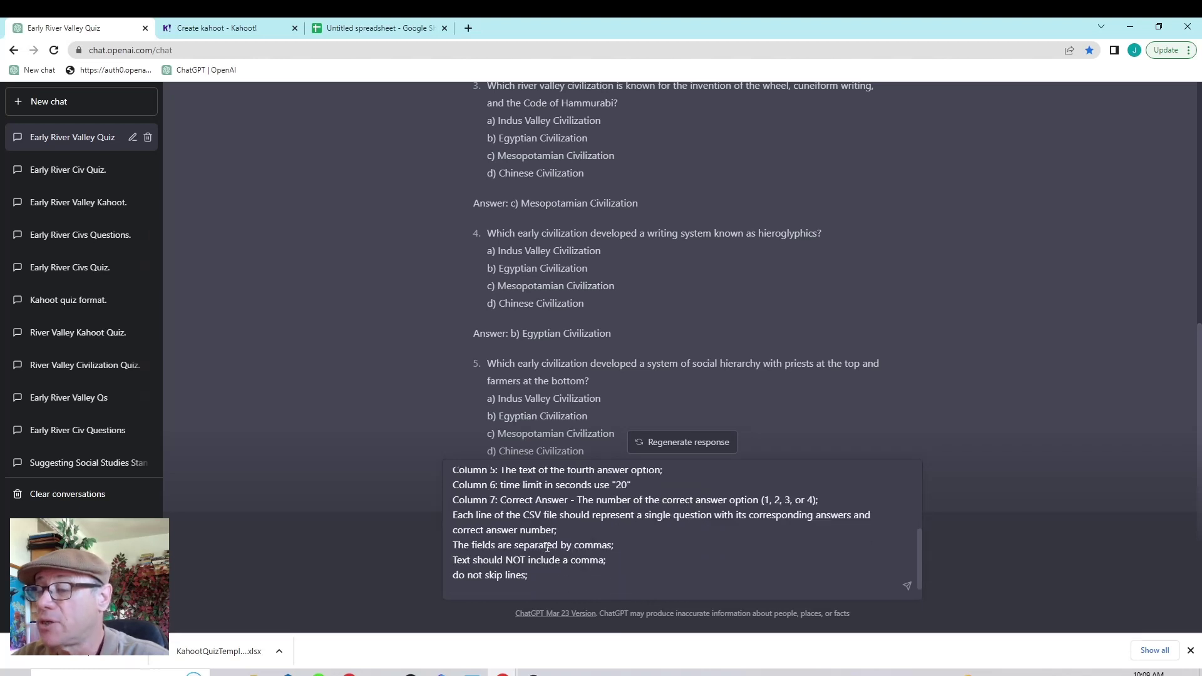
scroll(543, 541, up, 1)
scroll(543, 541, up, 2)
scroll(529, 538, down, 2)
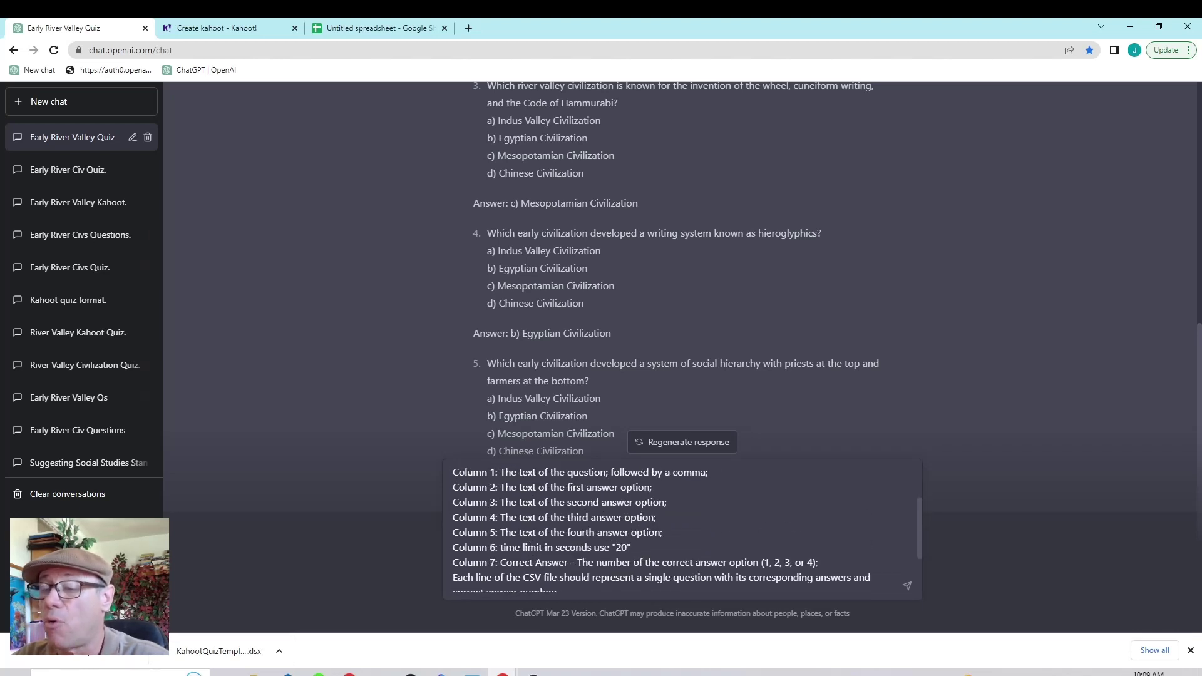
scroll(528, 537, down, 2)
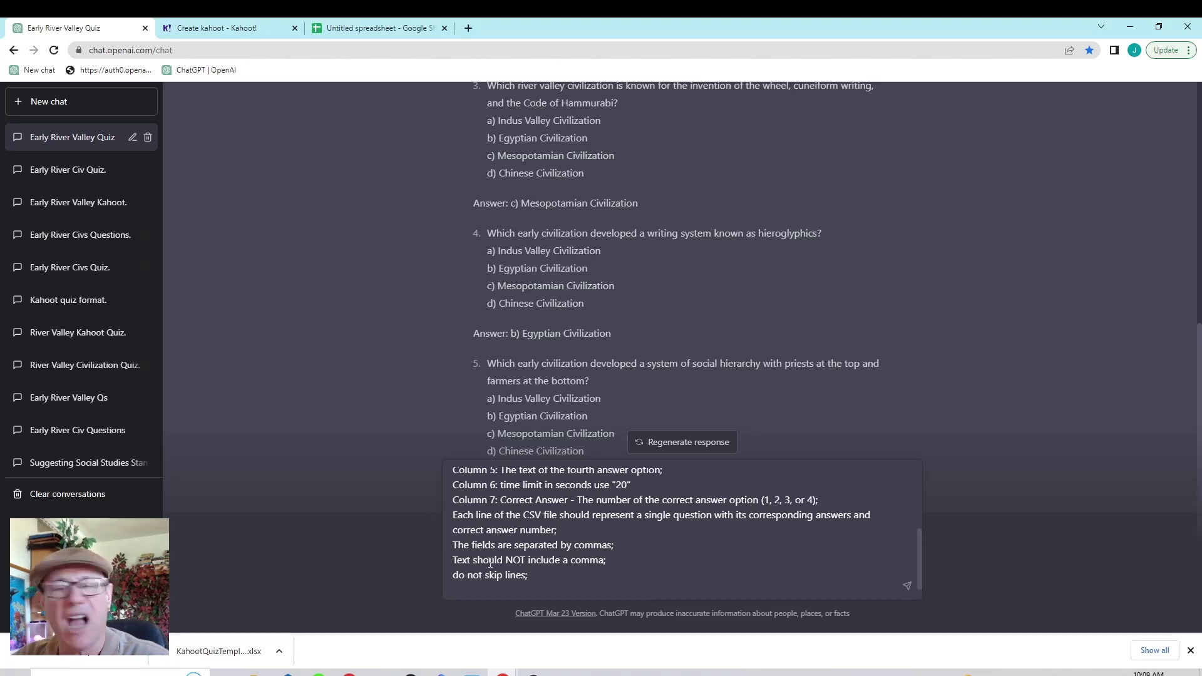
scroll(555, 516, down, 1)
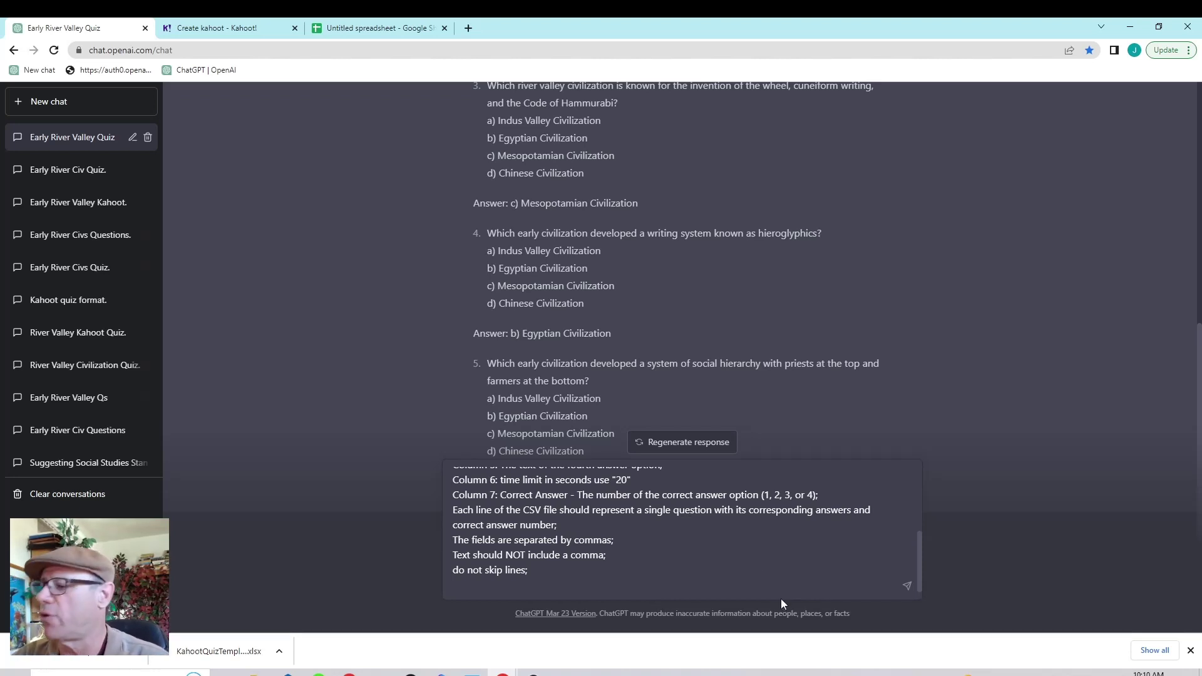
Send the CSV prompt, select the five returned CSV lines, and switch to the Kahoot River Valley sheet
click(905, 585)
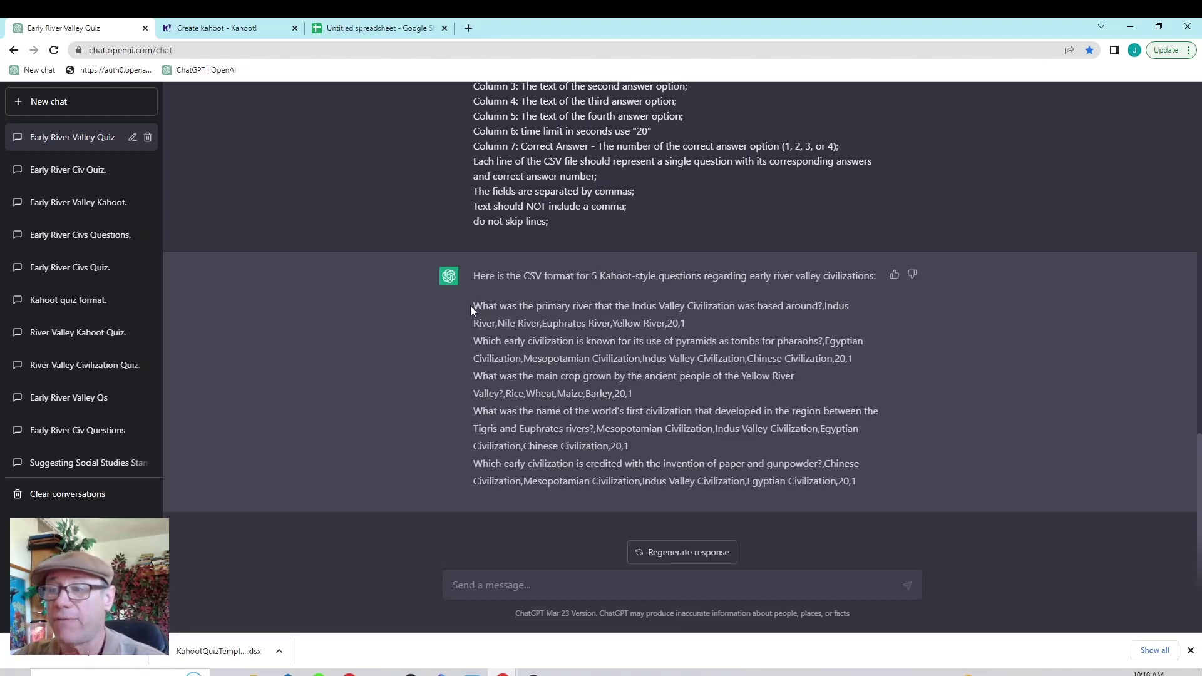
drag(470, 306, 862, 478)
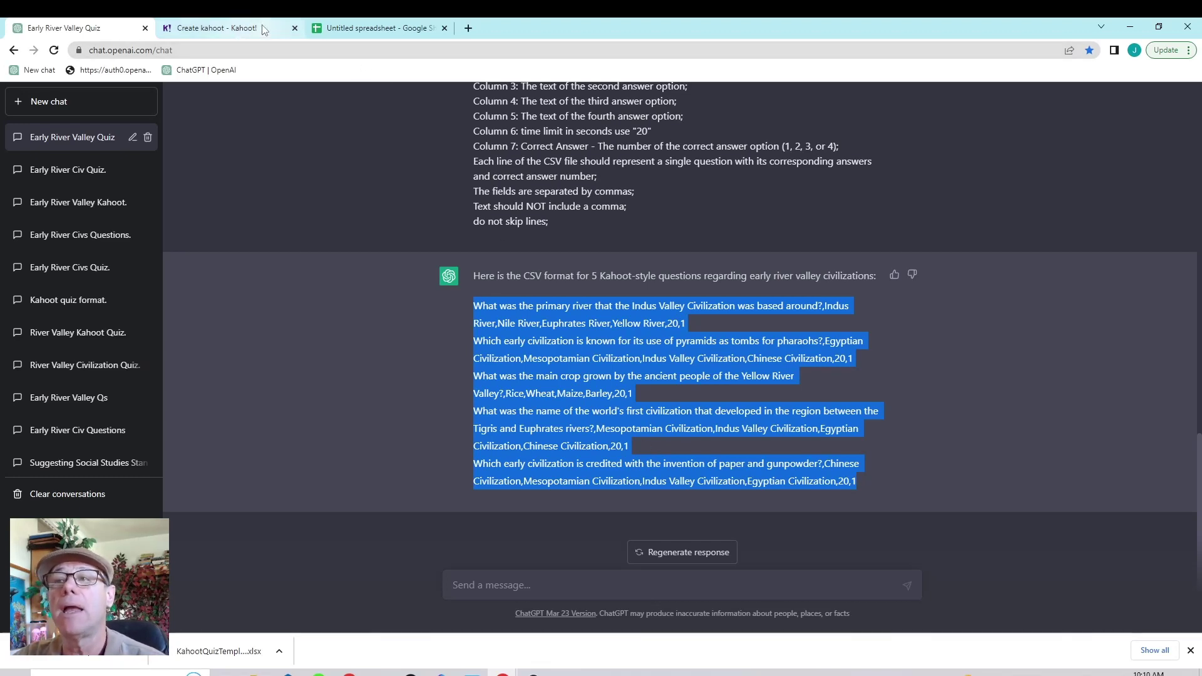
click(338, 31)
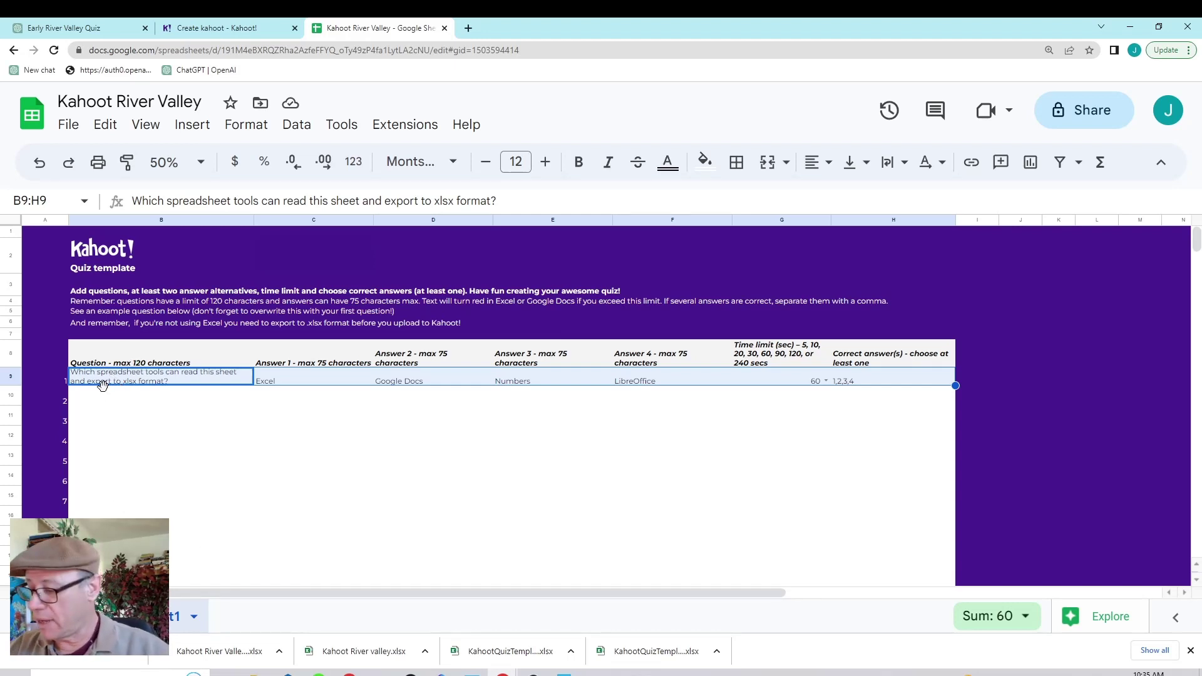
Clear the example question row, paste the five CSV lines into B9:B13, and select them
key(Delete)
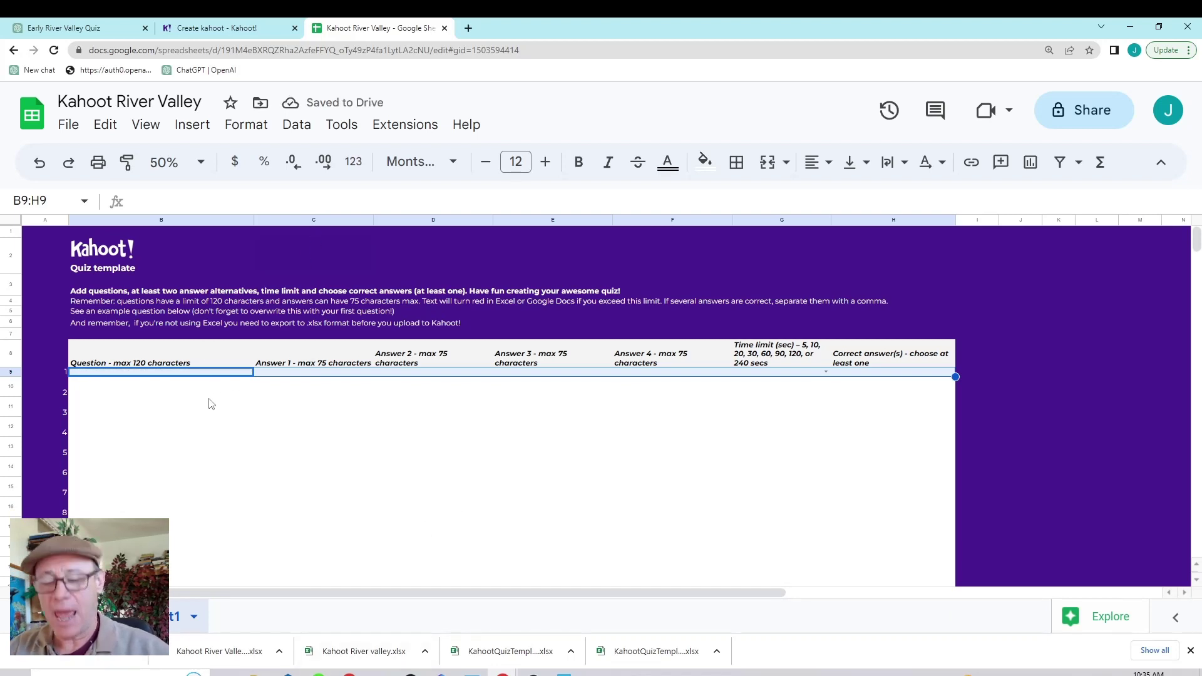
text(What is the oldest known civilization in the world?,Sumer,Egypt,India,China,20,1 Which river is known as the "cradle of Chinese civilization"?,Yellow River,Yangtze River,Mekong What was the major religion of the Indus Valley civilization?,Hinduism,Buddhism,Zoroastrianism What was the capital city of the Aztecs?,Tenochtitlan,Tikal,Chichen Itza,Machu Which river valley civilization developed the first system of writing?,Sumerians,Egyptians,Indus Valley,Mesopotamians,20,1)
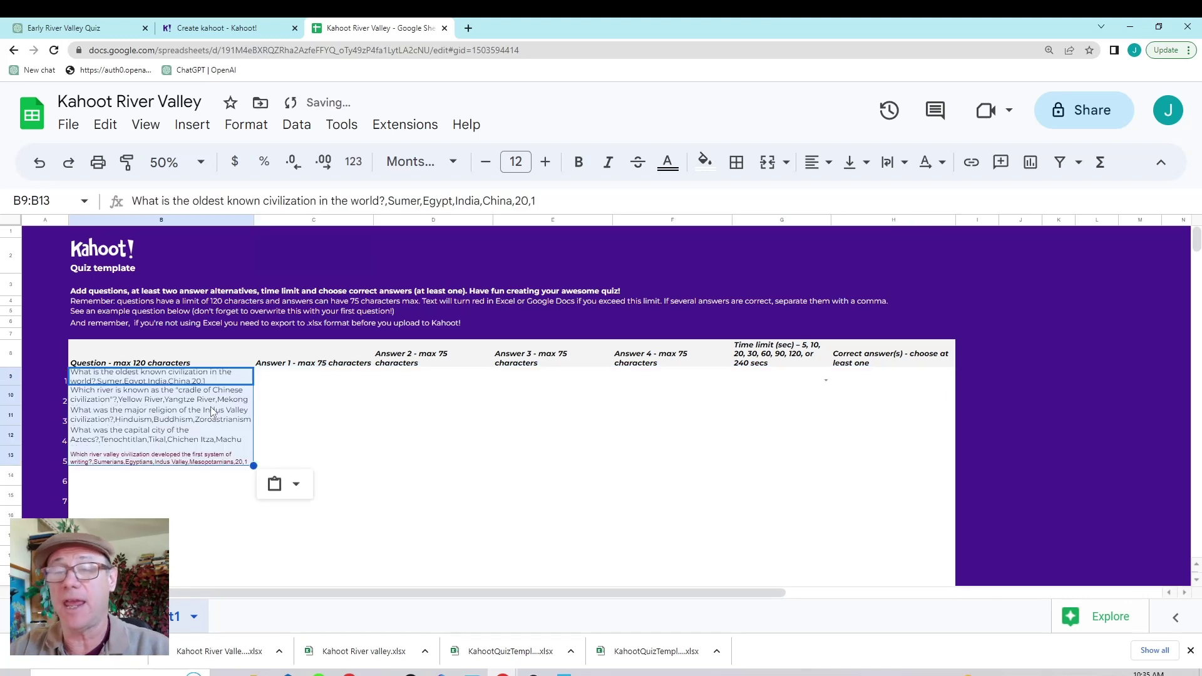
click(148, 459)
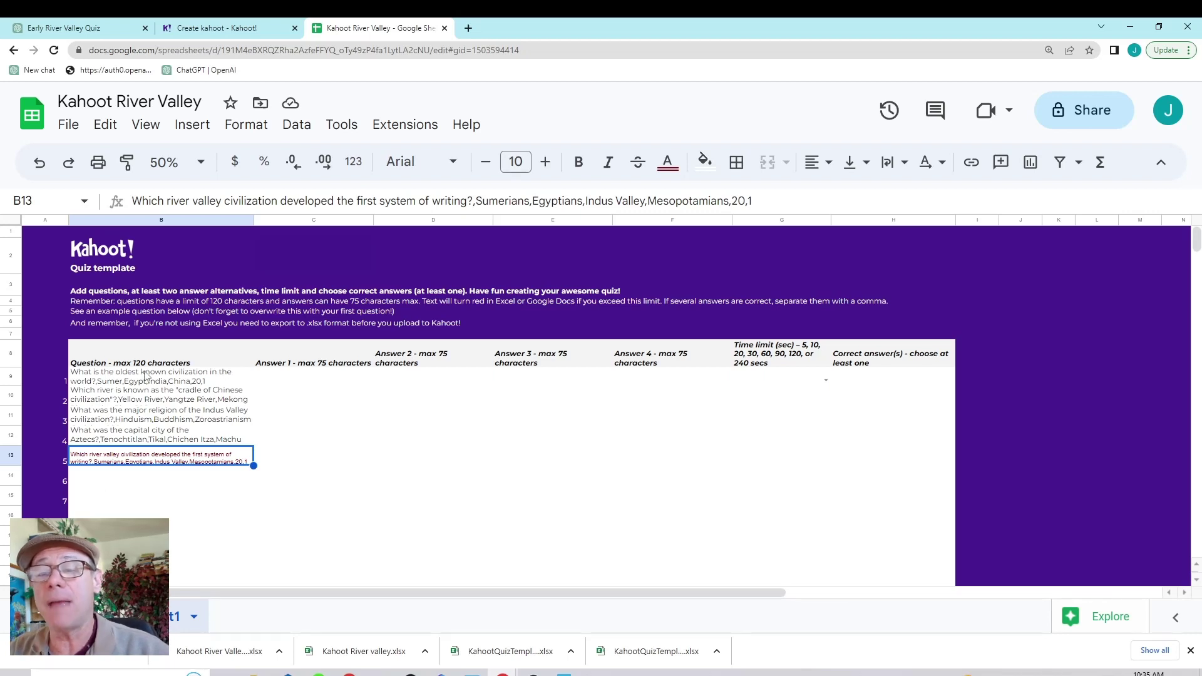
drag(148, 375, 150, 461)
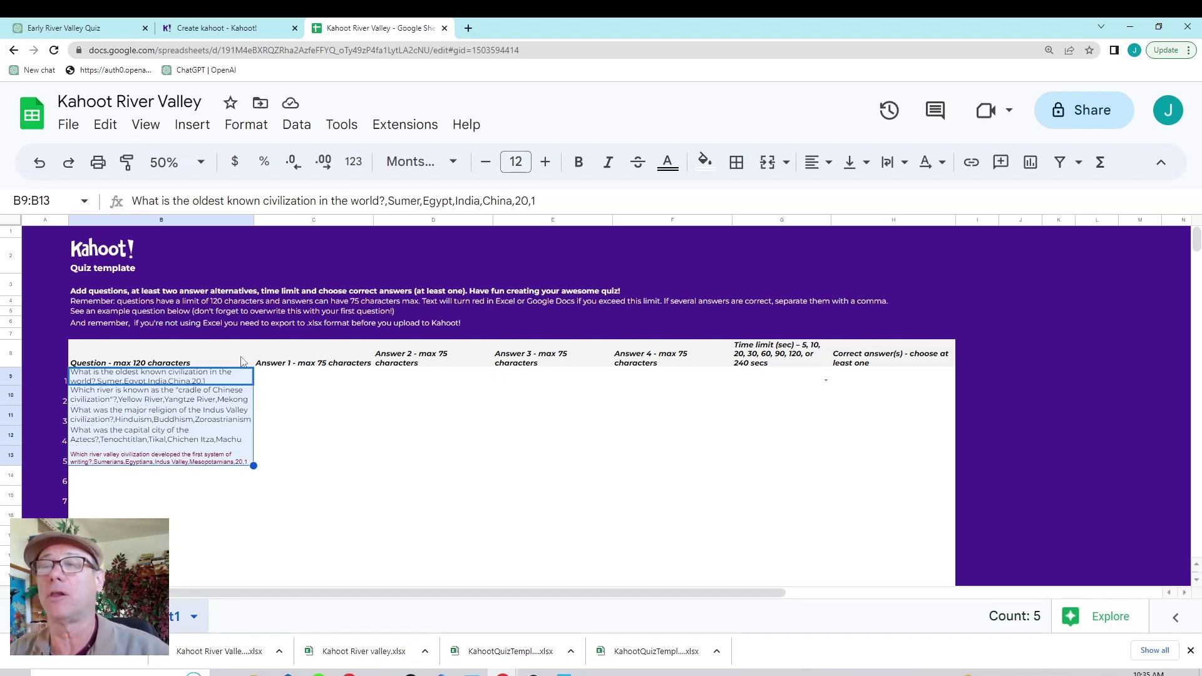
Split the B9:B13 lines into columns B–H and download the sheet as Kahoot River Valley .xlsx
click(297, 125)
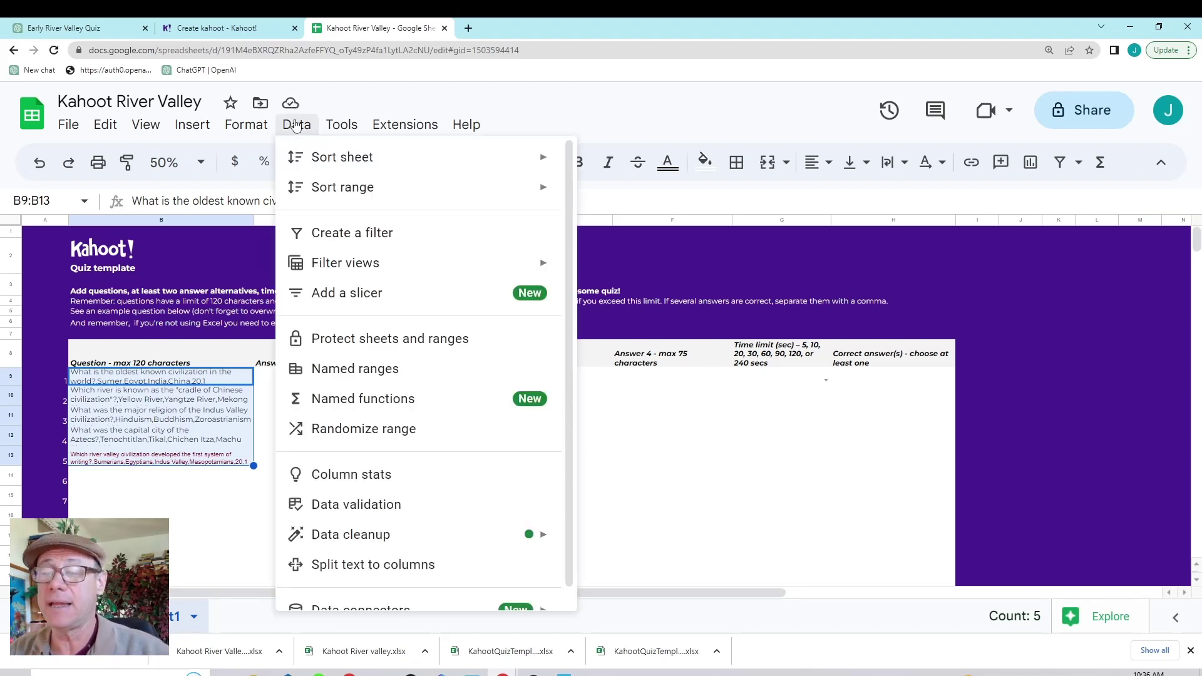
click(365, 570)
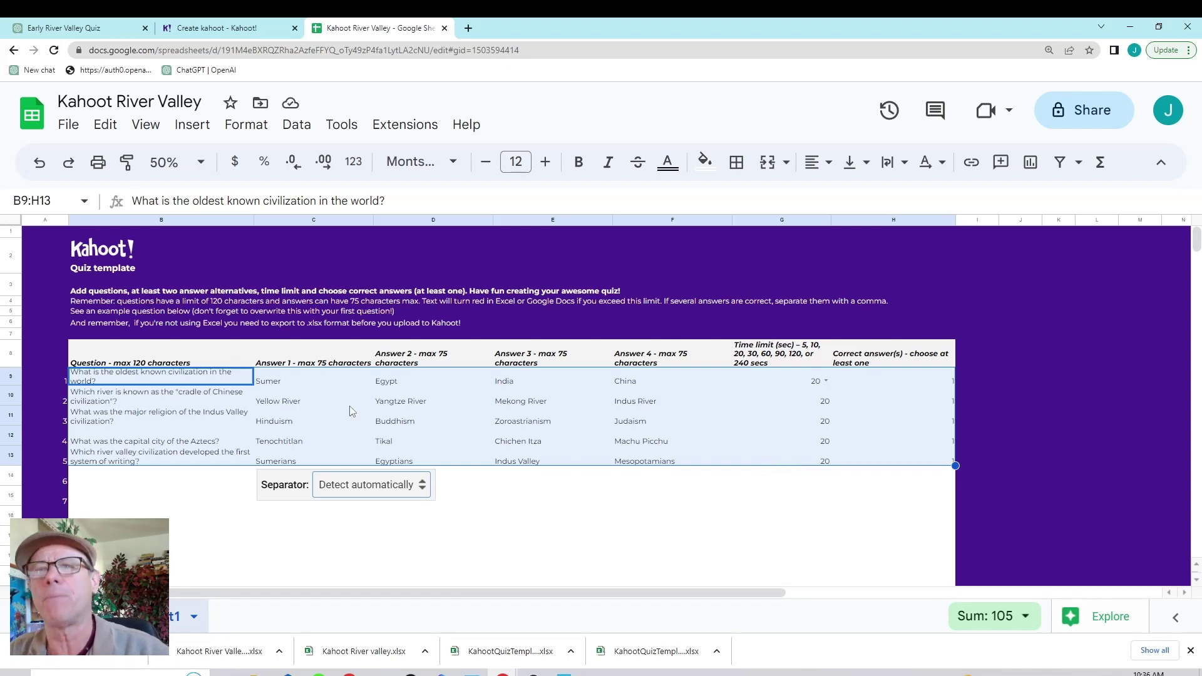
click(74, 130)
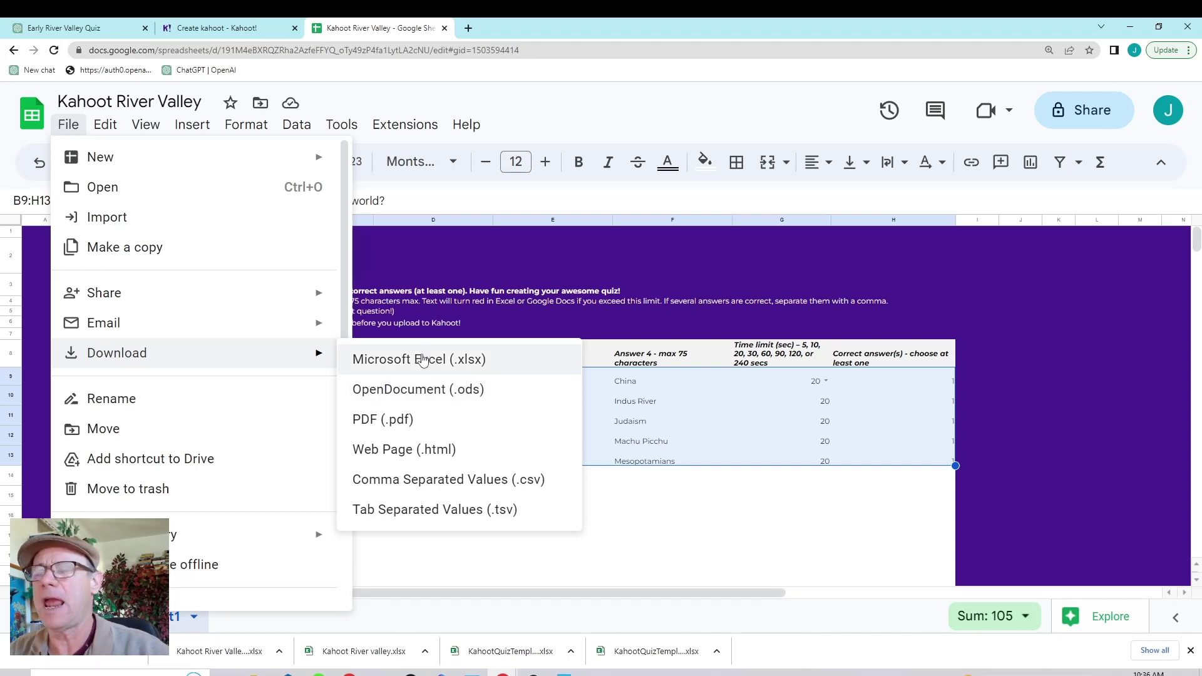
click(423, 365)
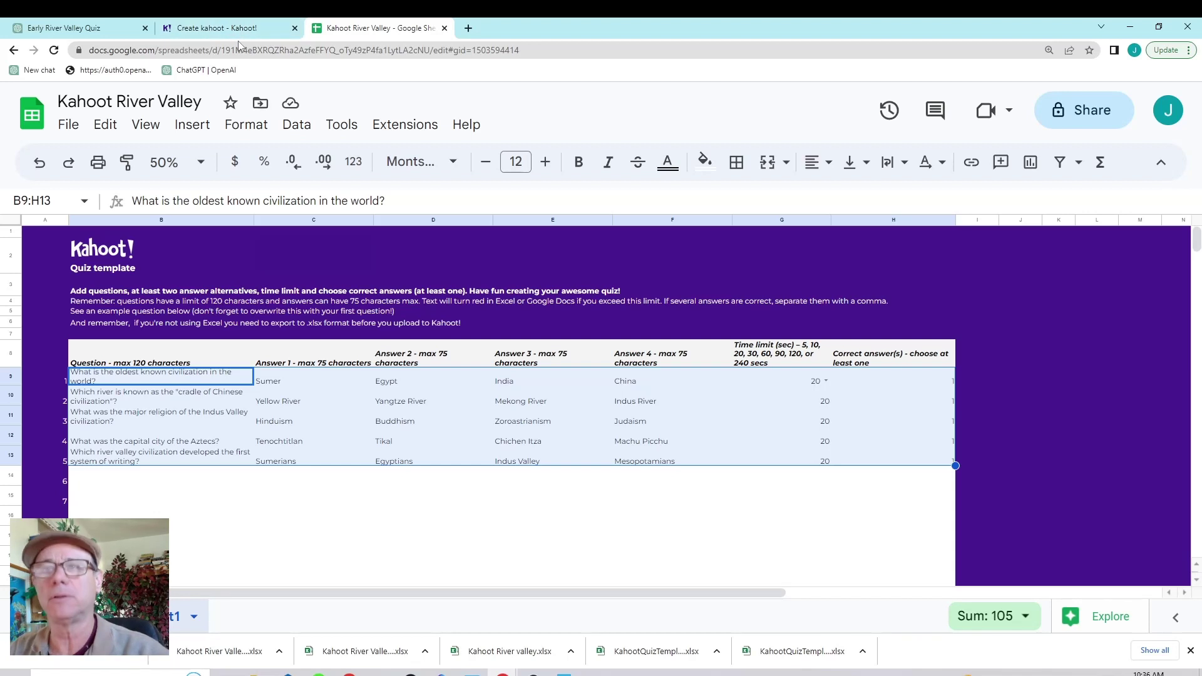
mouse_move(248, 36)
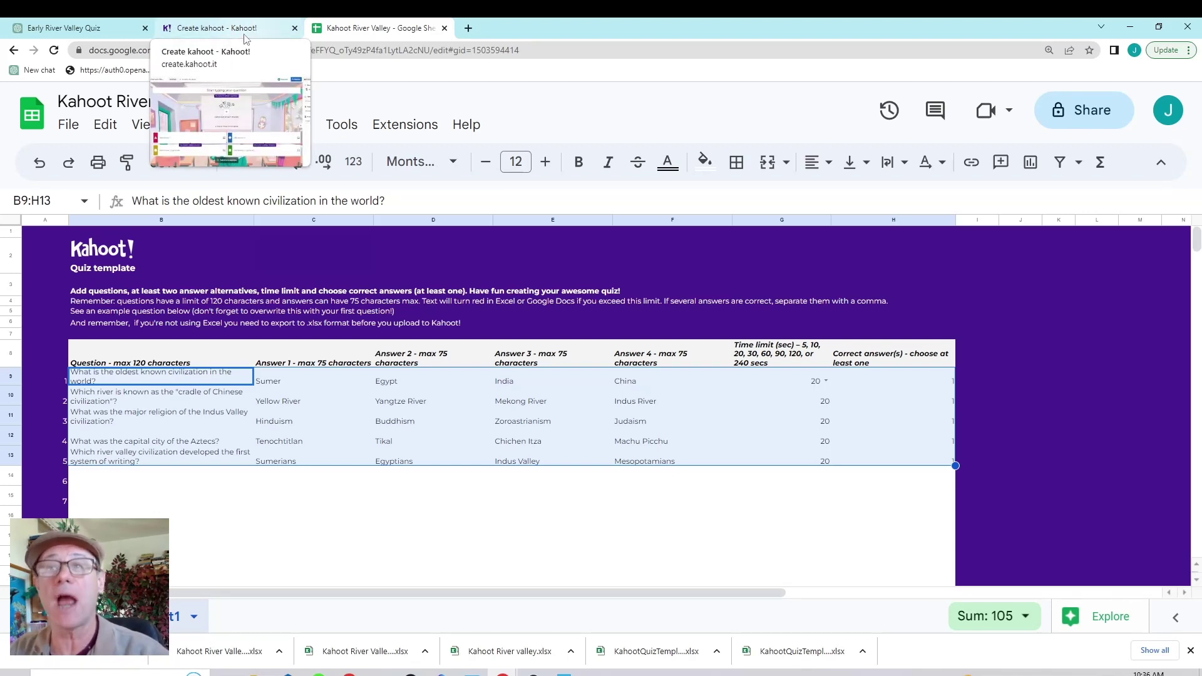
Import Kahoot River Valley (3).xlsx through spreadsheet import and add its five questions to the kahoot
click(244, 37)
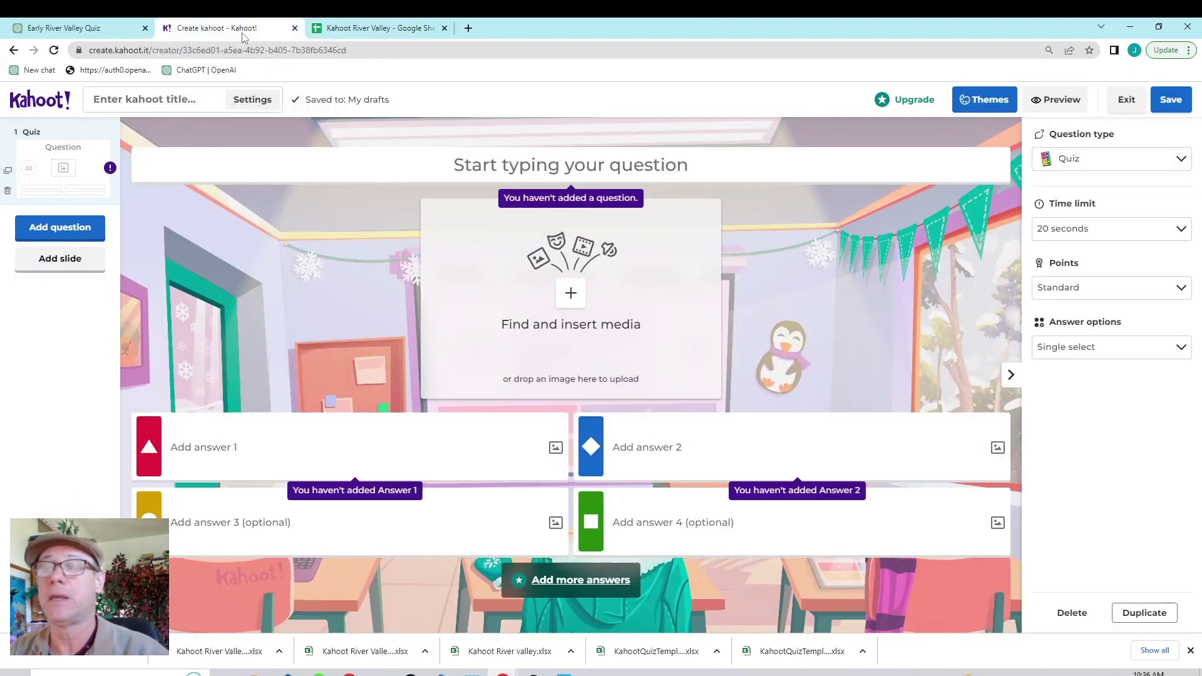
click(70, 227)
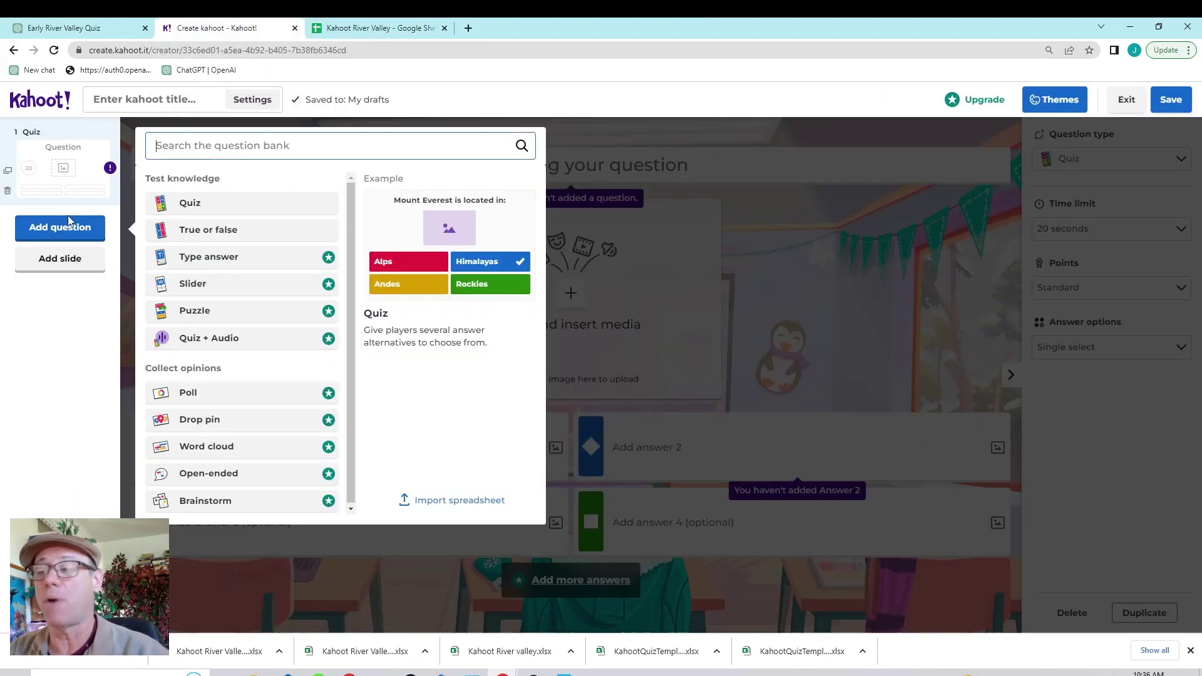
click(459, 501)
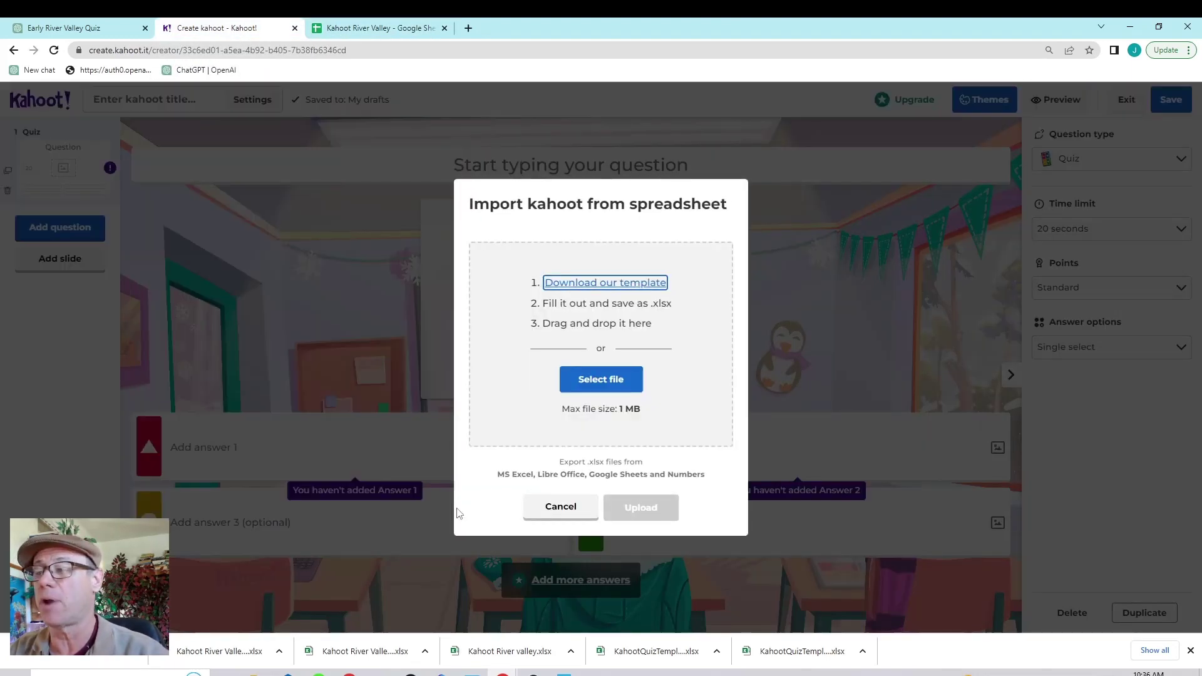
click(598, 383)
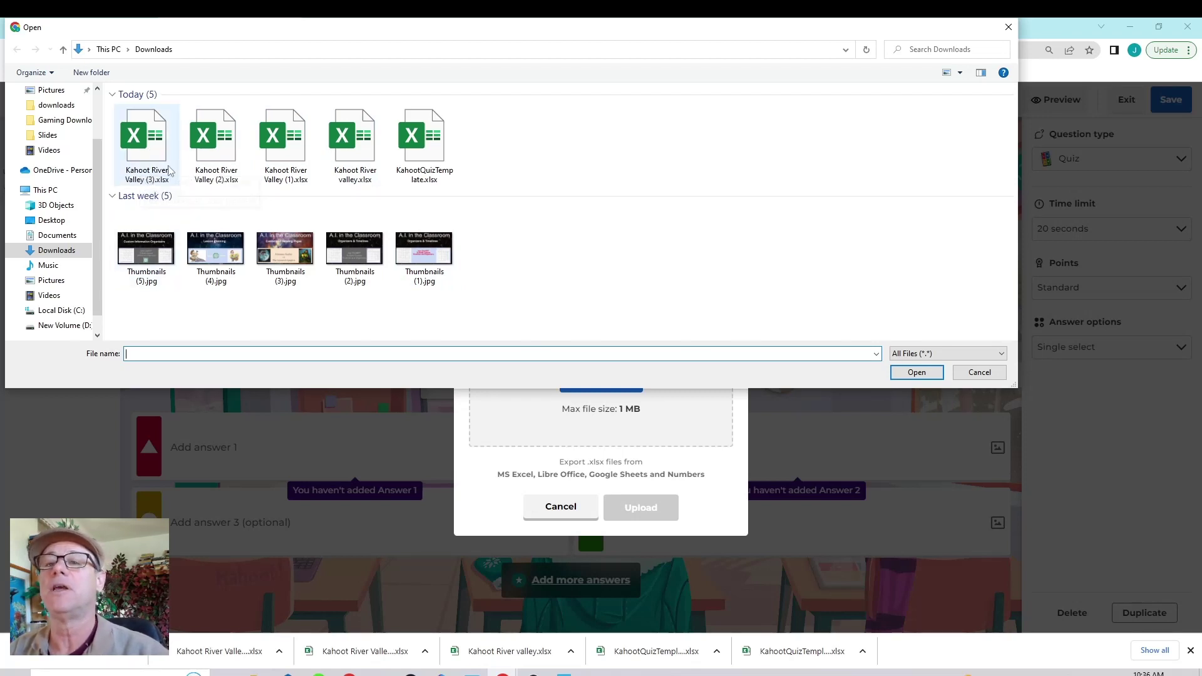
click(147, 149)
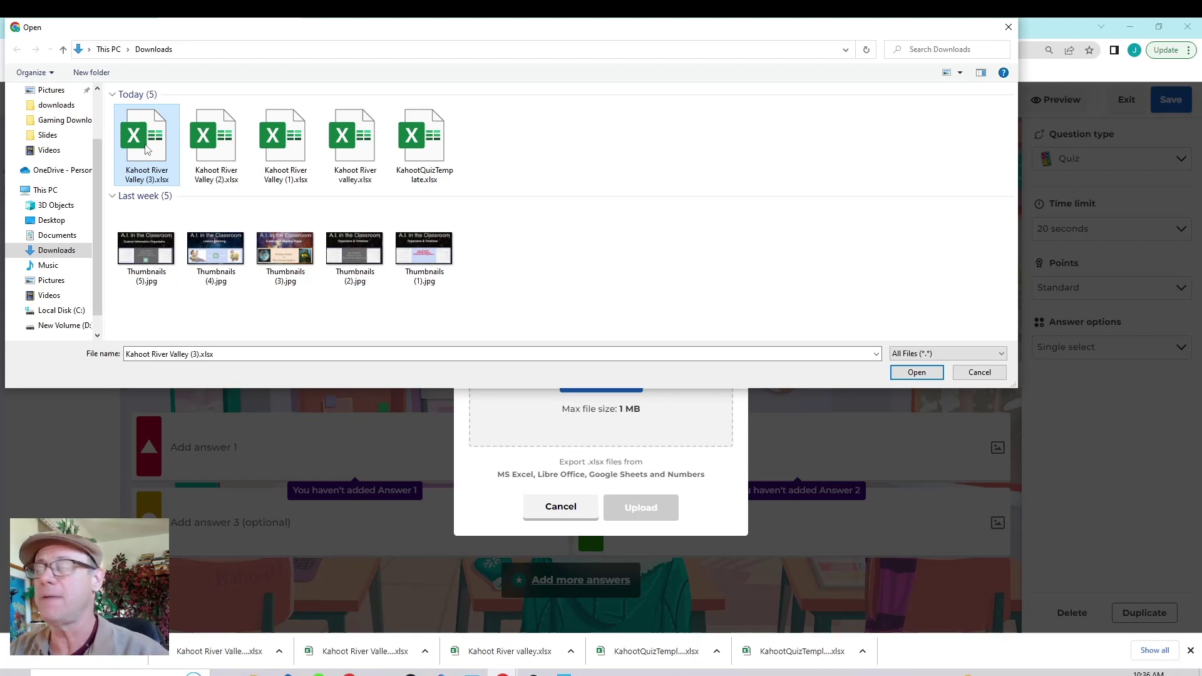
click(912, 370)
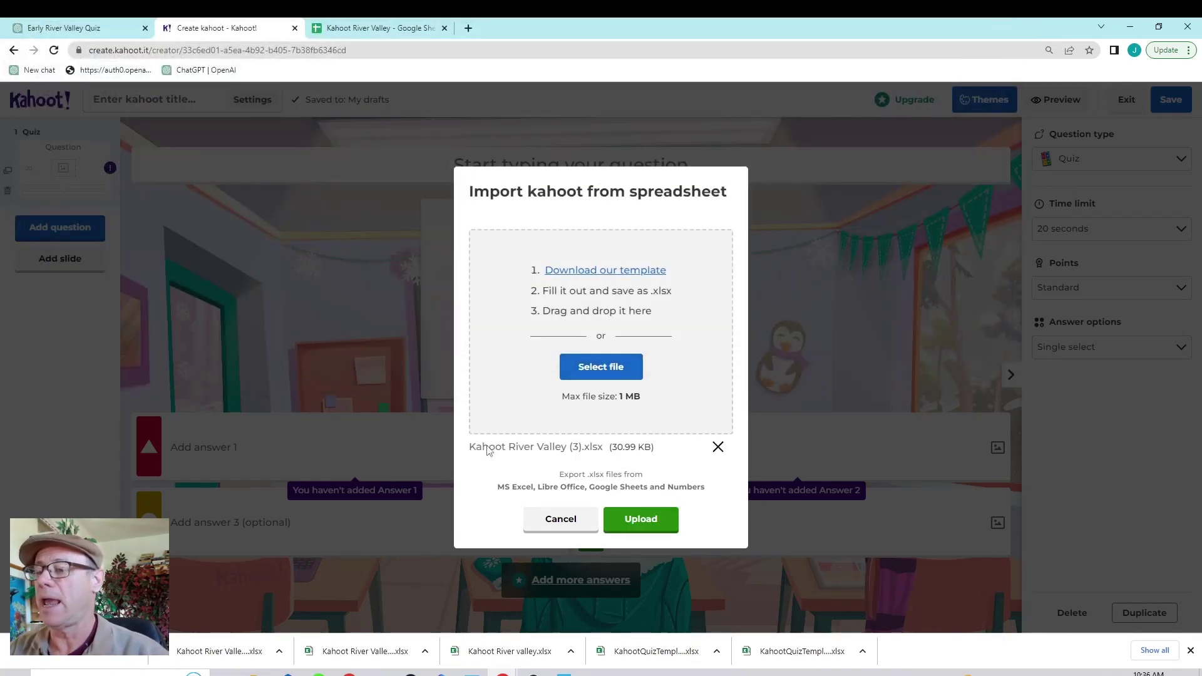
click(641, 523)
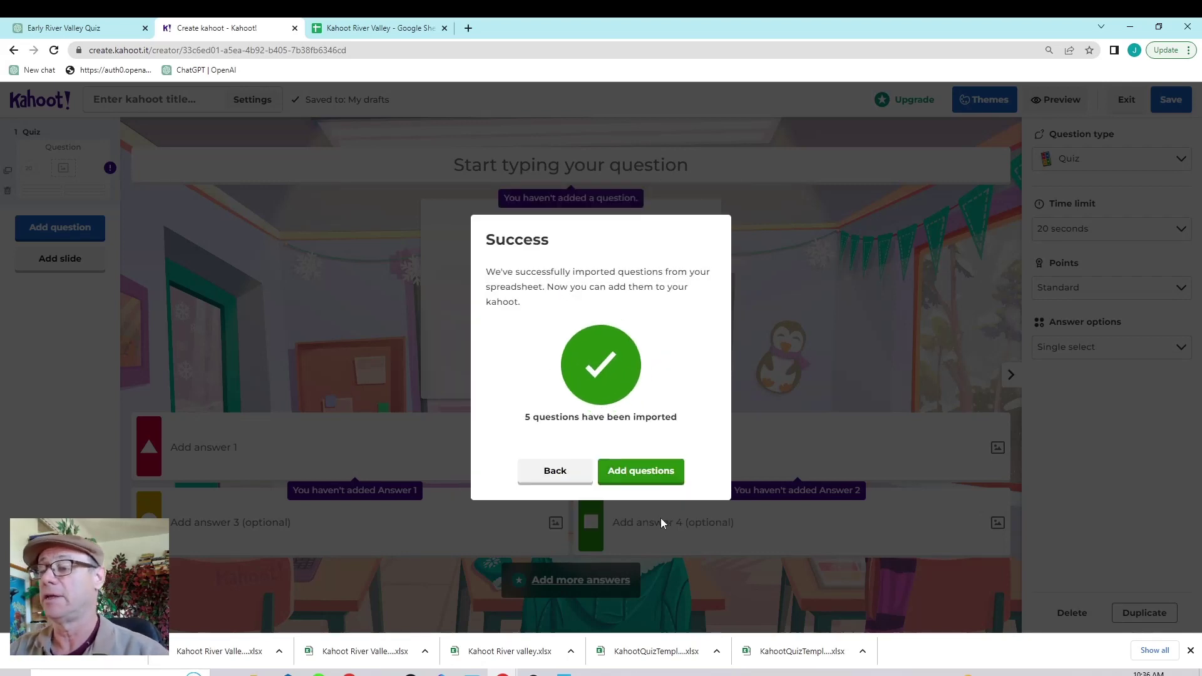
click(623, 474)
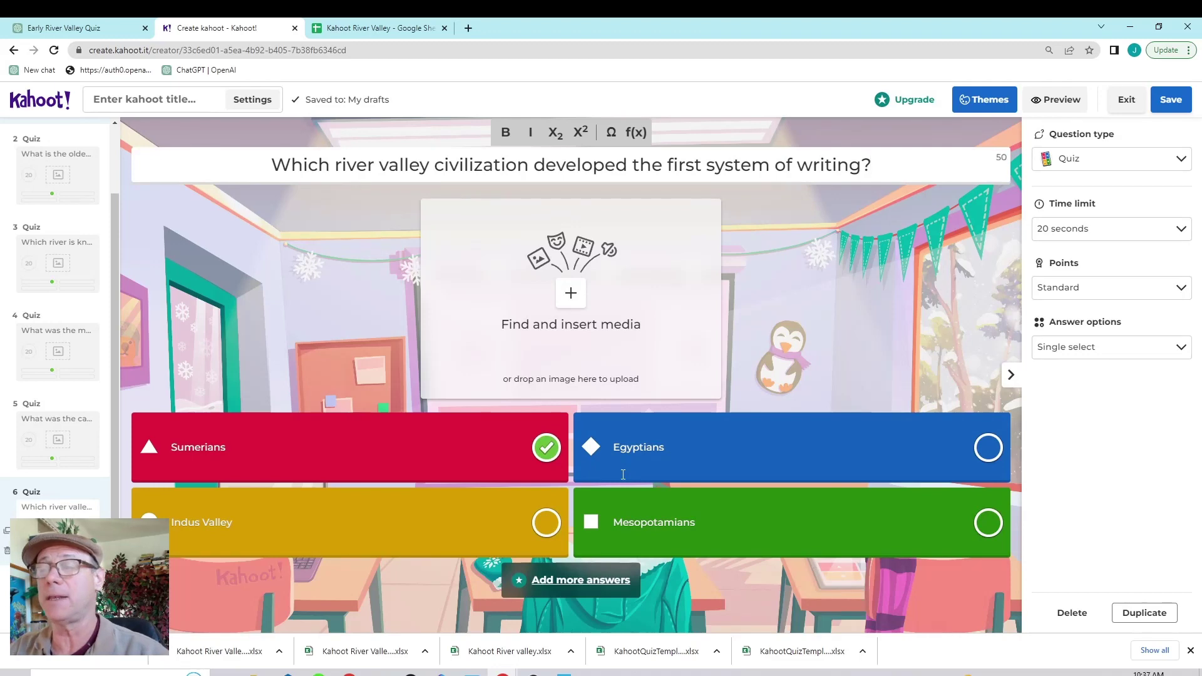